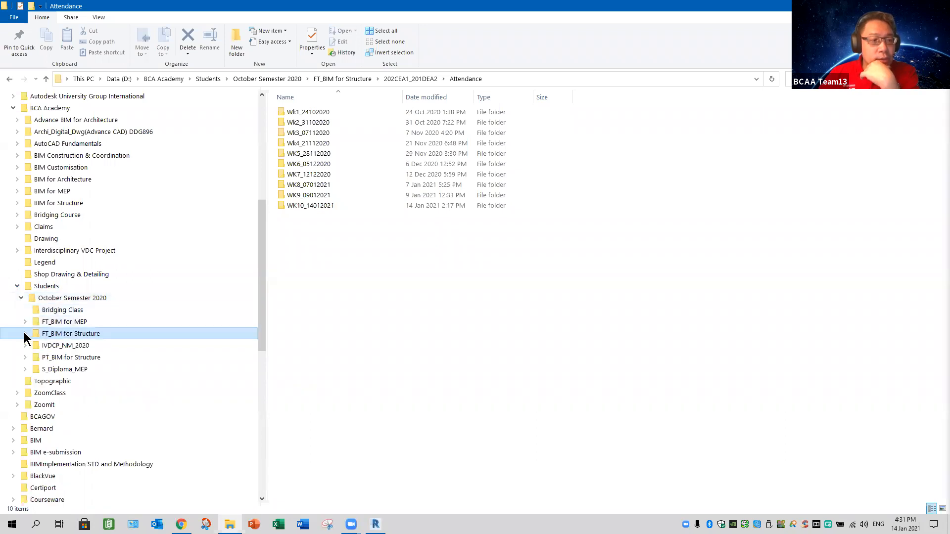
# Step: Open BIM FOR STRUCTURE_ASSIGNMENT 2.pdf from the Assignment 2 folder and highlight item 6 about the 600x300 concrete trellis
pyautogui.click(25, 334)
pyautogui.click(29, 345)
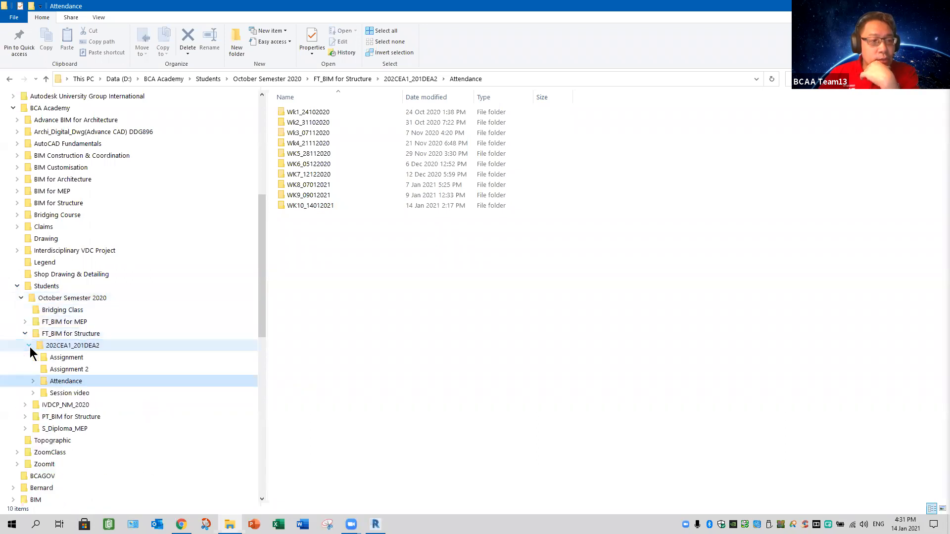
pyautogui.click(67, 369)
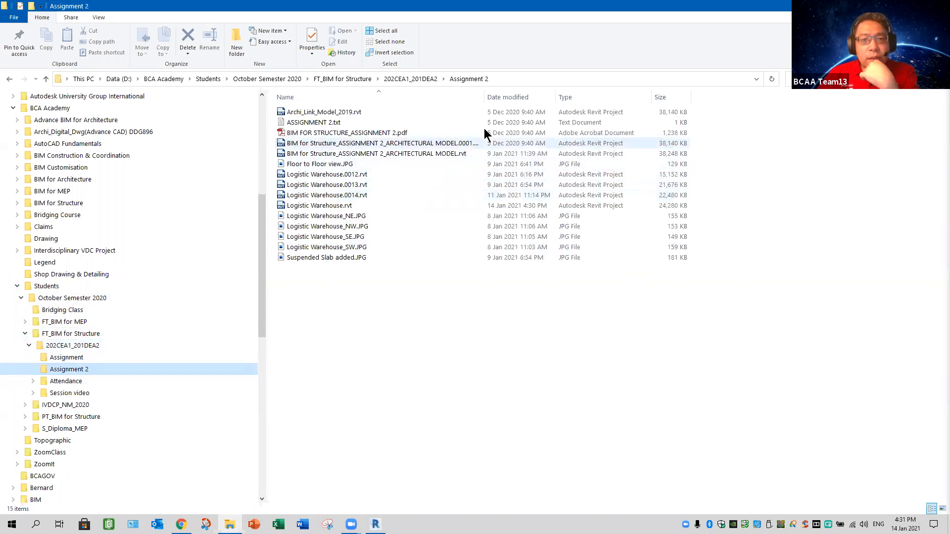
pyautogui.doubleClick(484, 97)
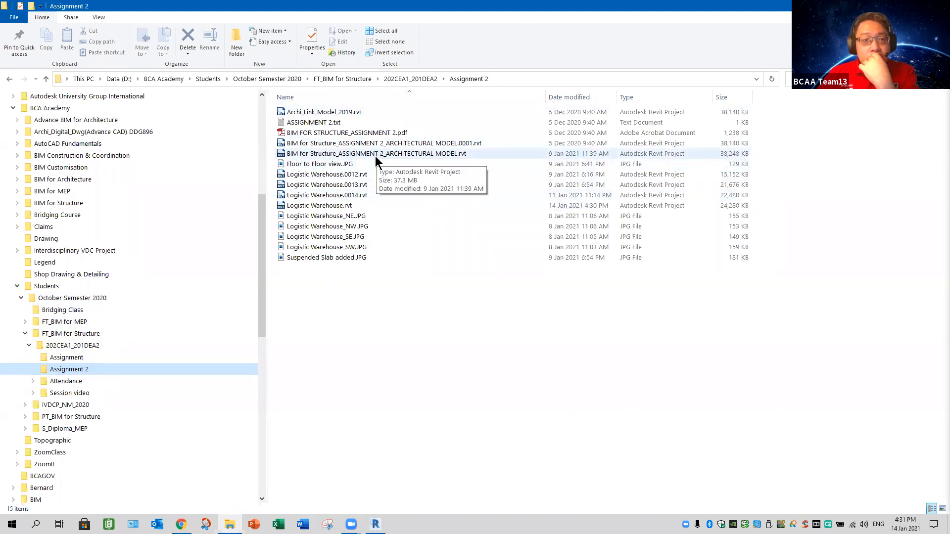
pyautogui.doubleClick(377, 133)
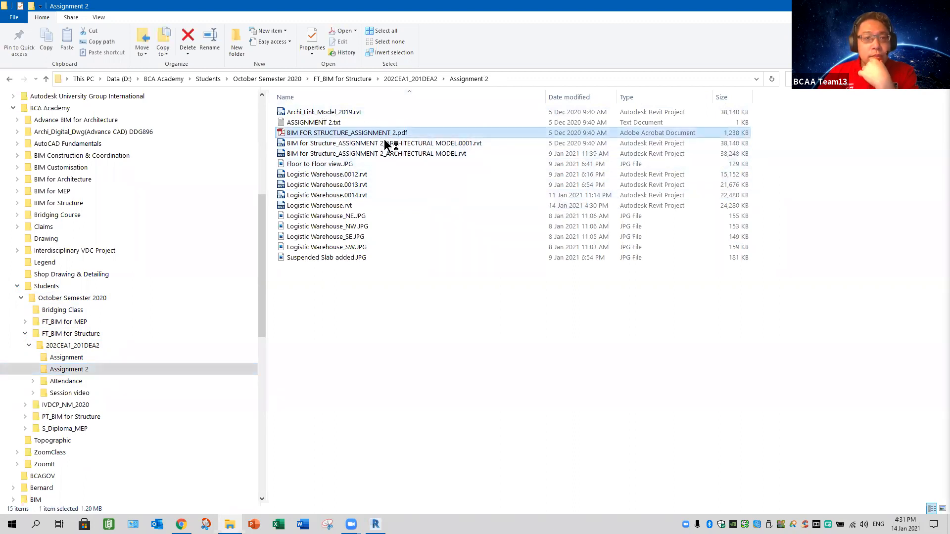
pyautogui.scroll(-10, 515, 275)
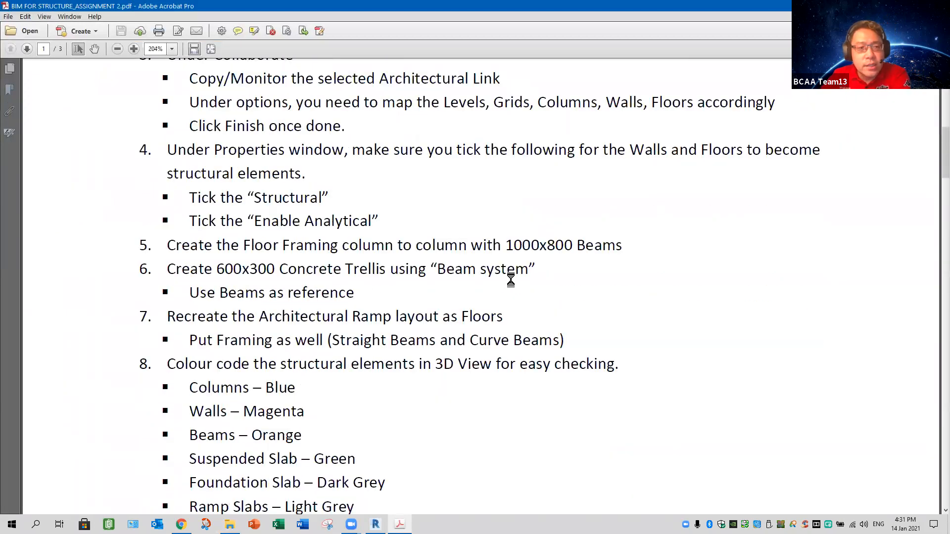
pyautogui.moveTo(169, 268); pyautogui.dragTo(515, 278)
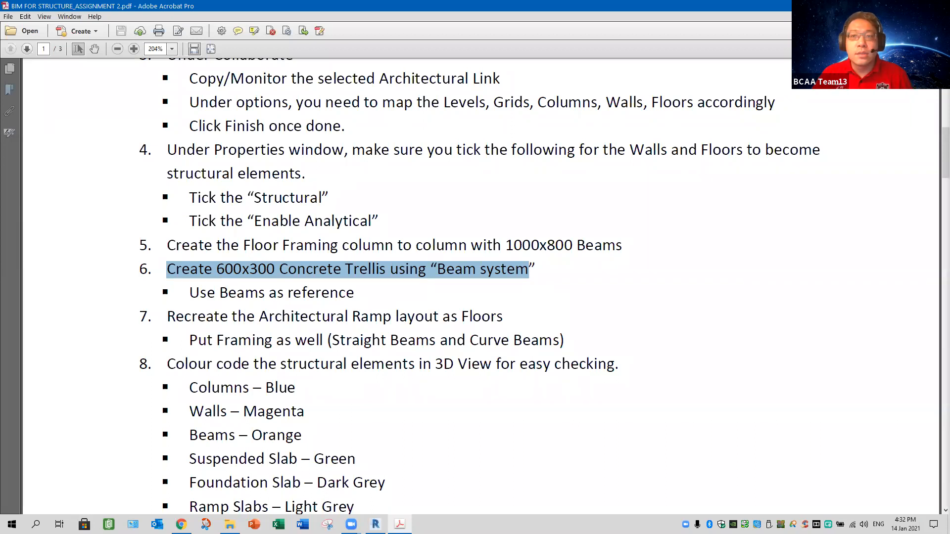
# Step: Switch to Revit, open BIM for Structure_ASSIGNMENT 2_ARCHITECTURAL MODEL and bring up the trellis bay in the 2ND STOREY floor plan
pyautogui.hotkey('alt', 'Tab')
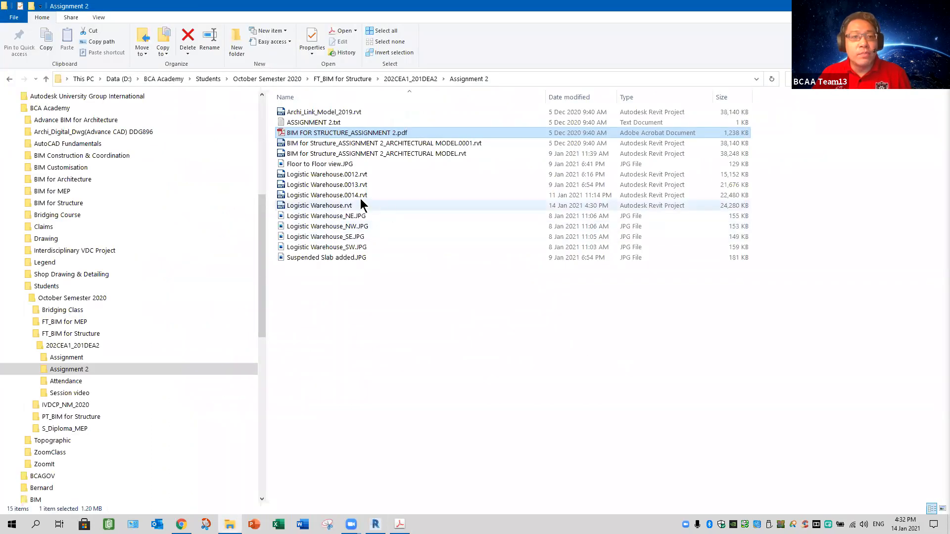
pyautogui.hotkey('alt', 'Tab')
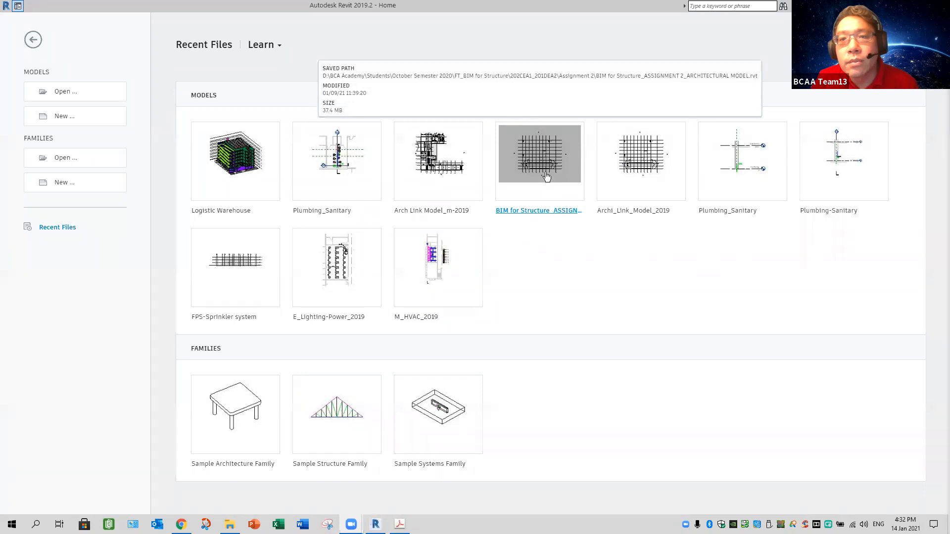
pyautogui.click(547, 177)
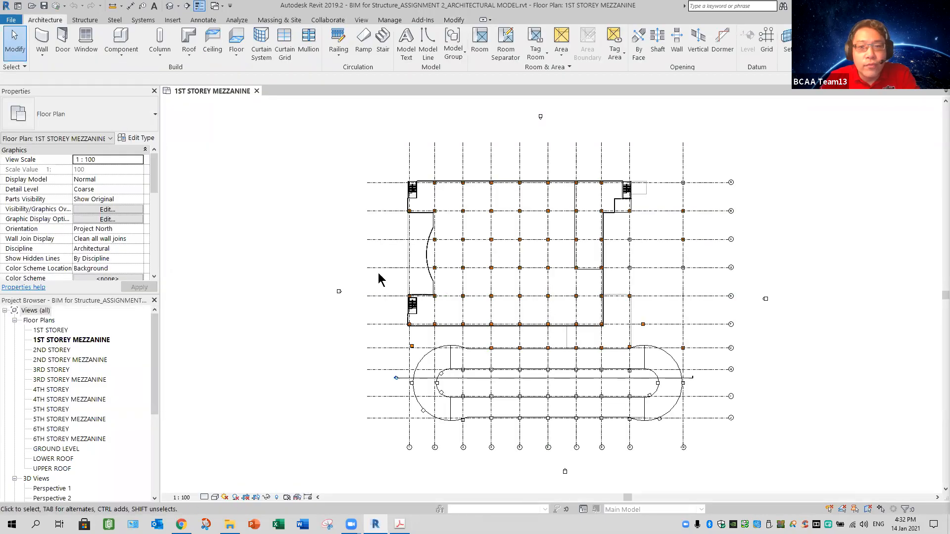
pyautogui.doubleClick(52, 351)
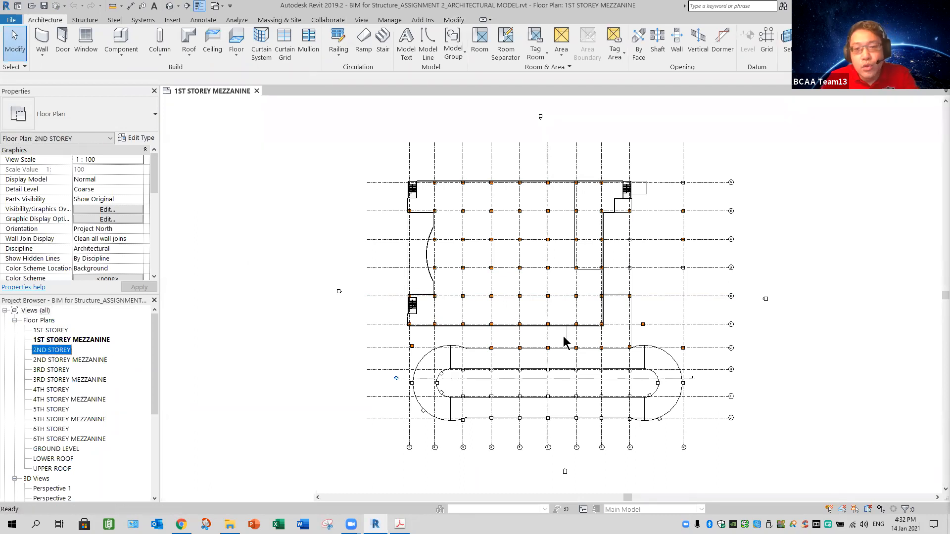
pyautogui.scroll(8, 663, 234)
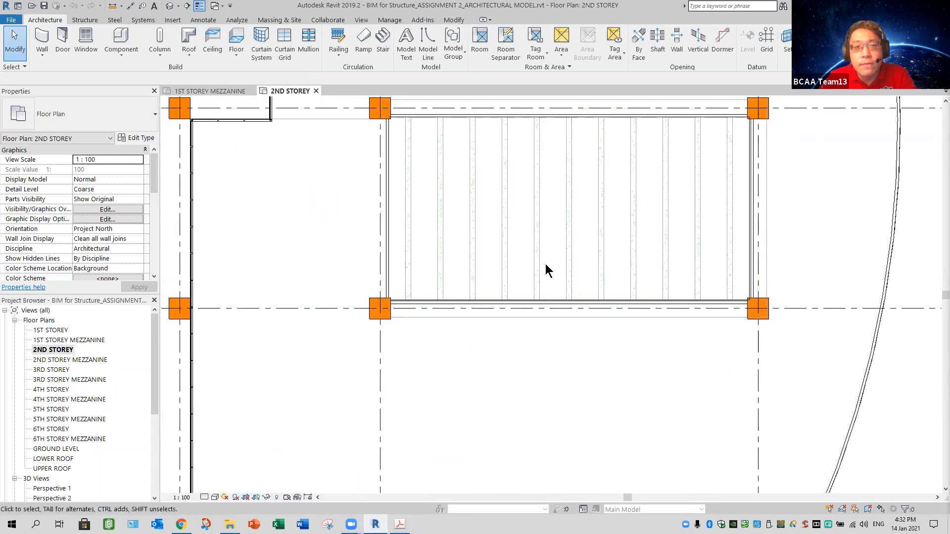
pyautogui.moveTo(517, 351); pyautogui.dragTo(482, 424, button='middle')
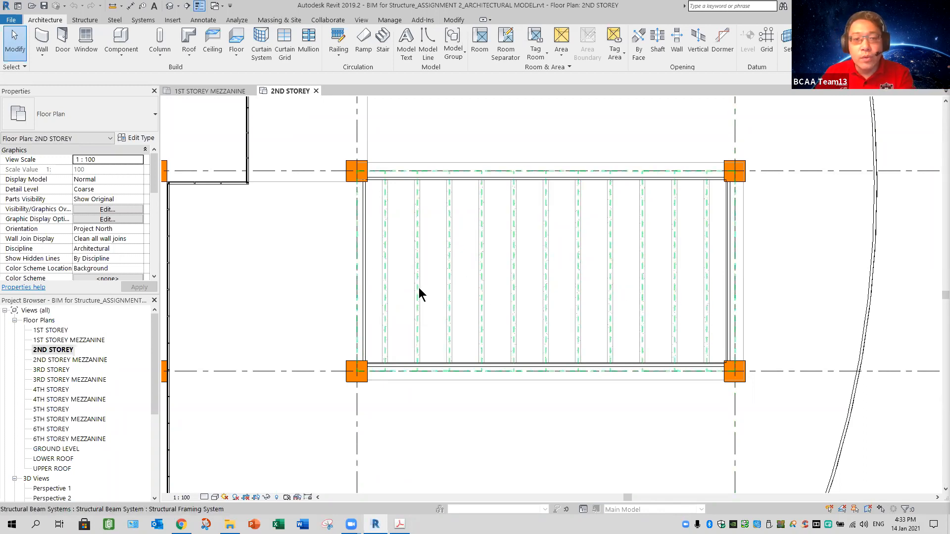
# Step: Inspect the instance and type properties of the trellis bay's structural beam system without changing them
pyautogui.click(455, 311)
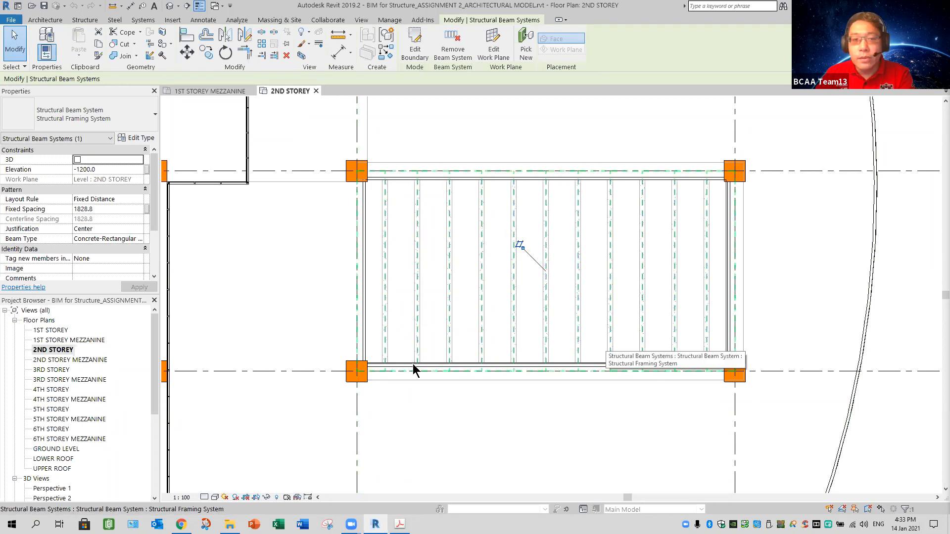
pyautogui.press('Escape')
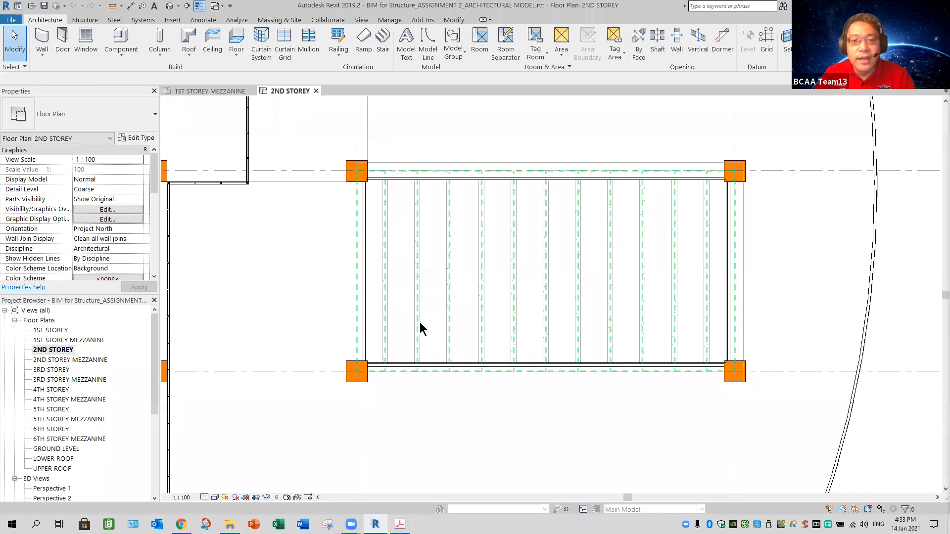
pyautogui.click(484, 363)
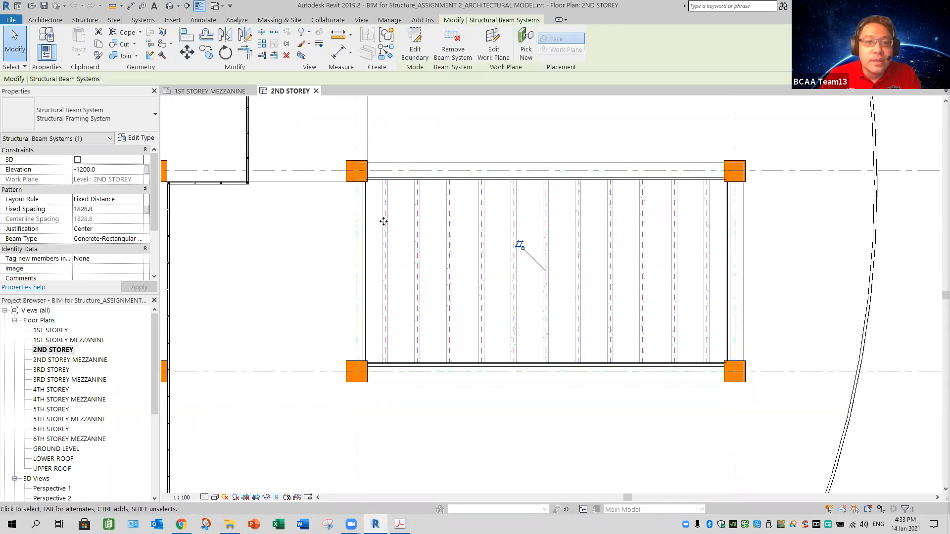
pyautogui.click(138, 140)
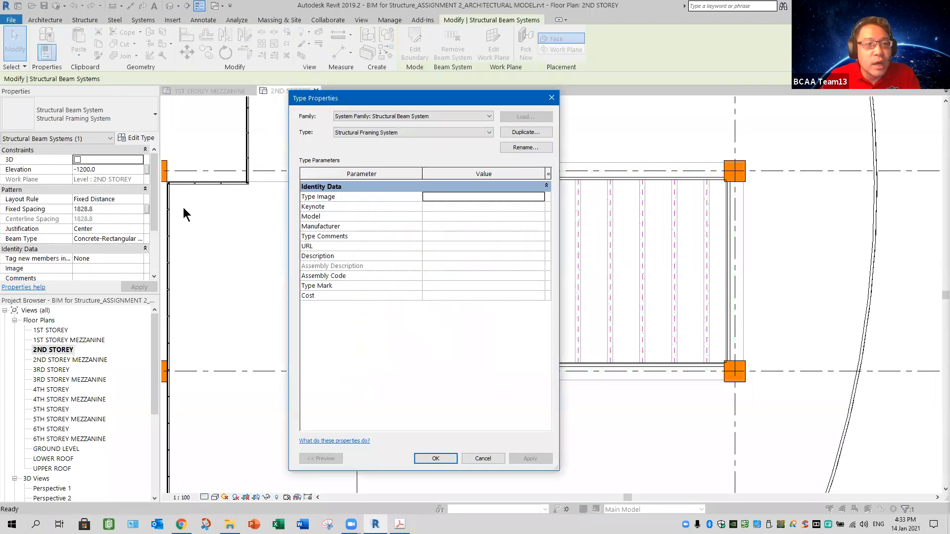
pyautogui.click(482, 459)
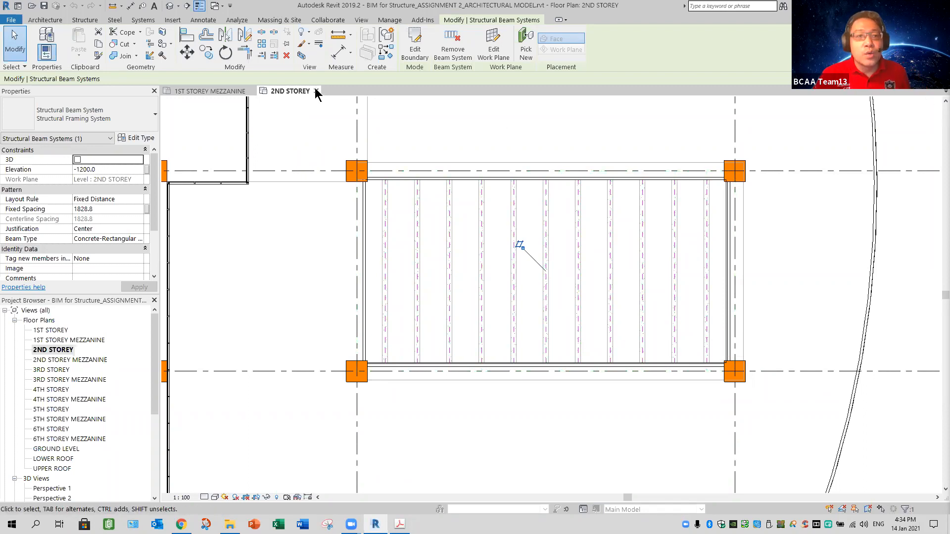
# Step: Close the architectural model and open the 2ND STOREY structural plan of the Logistic Warehouse model
pyautogui.click(255, 92)
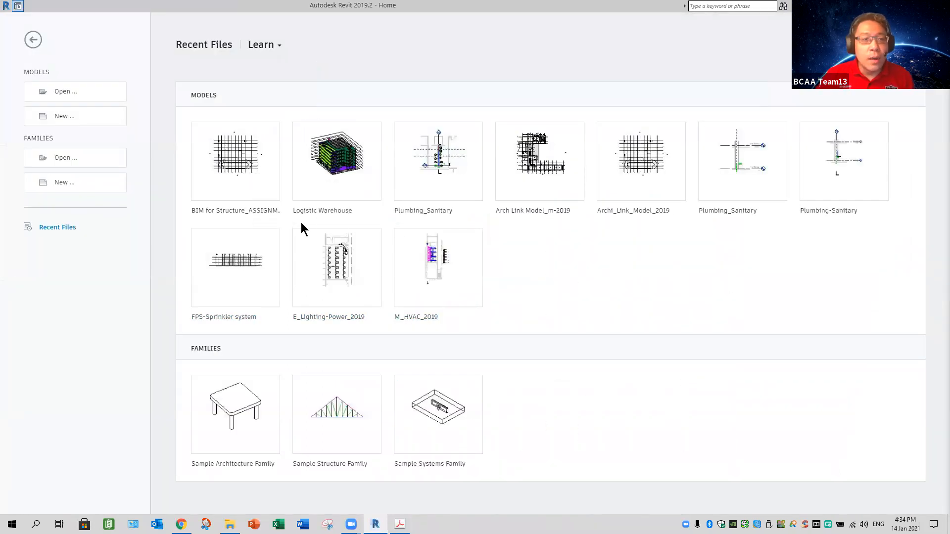
pyautogui.click(335, 179)
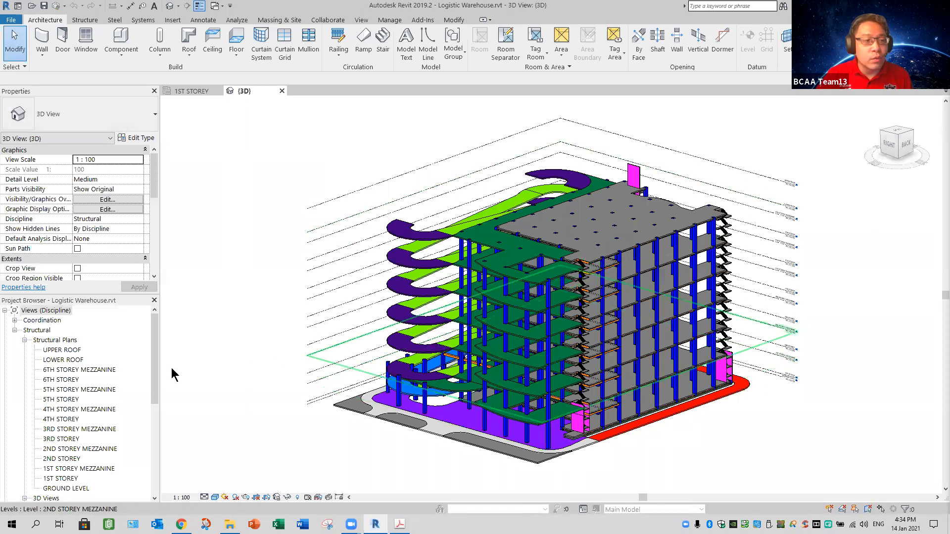
pyautogui.moveTo(156, 361); pyautogui.dragTo(99, 400)
pyautogui.click(63, 381)
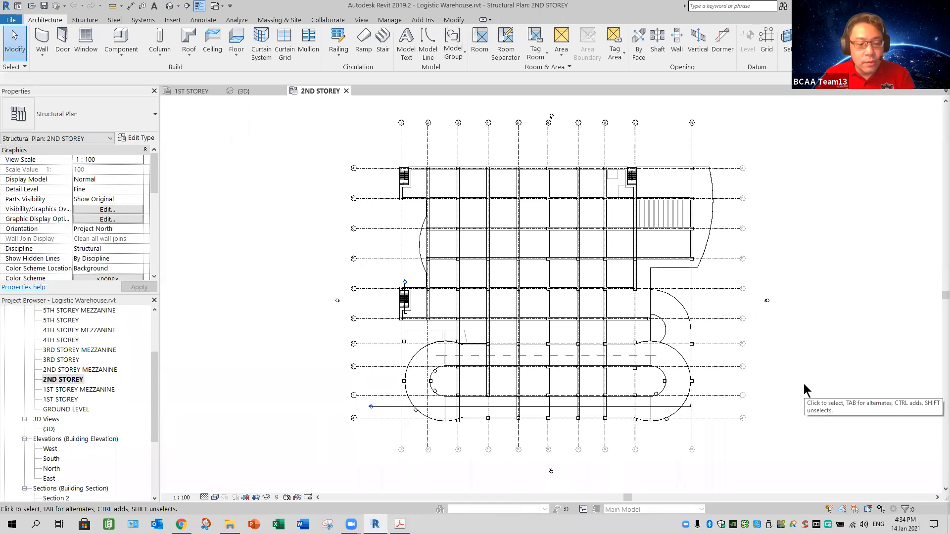
# Step: Close the 1ST STOREY view and tile the 3D view side by side with the 2ND STOREY plan
pyautogui.press('w')
pyautogui.press('t')
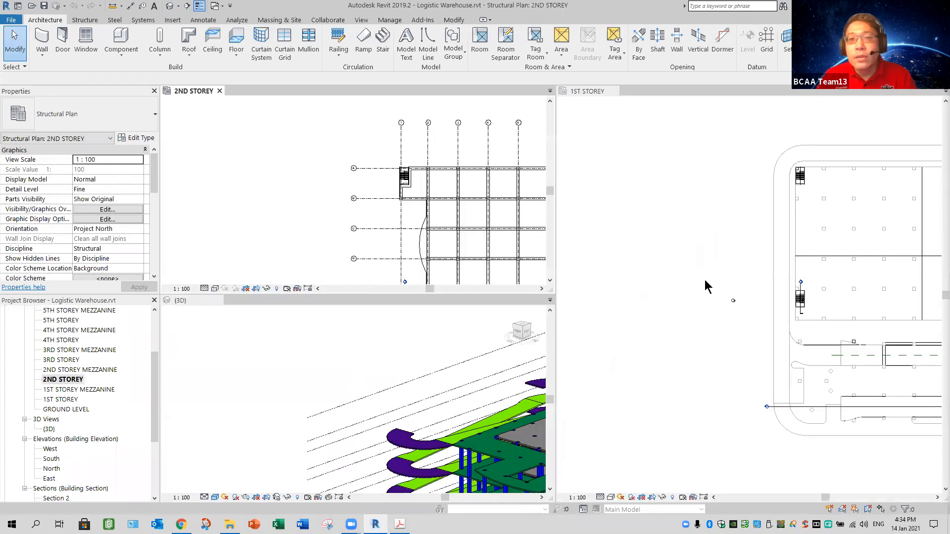
pyautogui.click(616, 91)
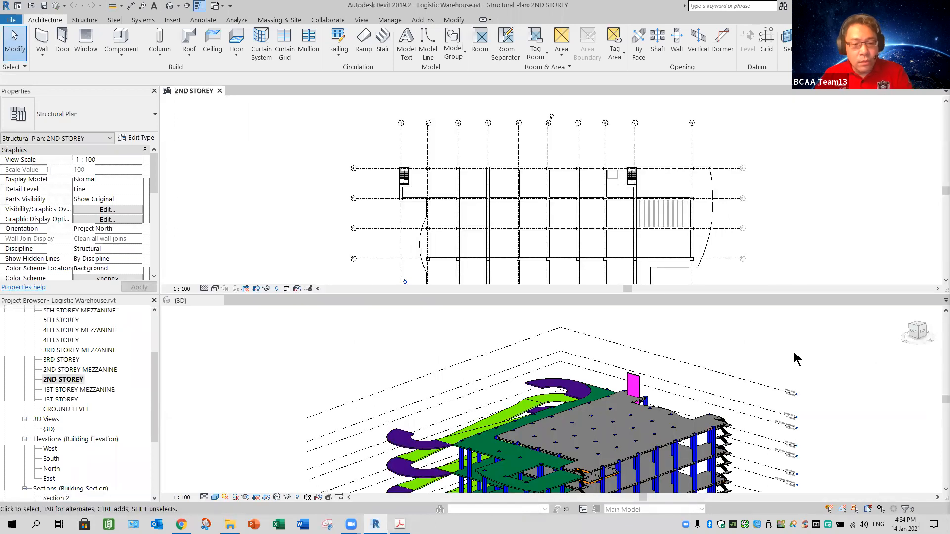
pyautogui.click(715, 403)
pyautogui.press('w')
pyautogui.press('t')
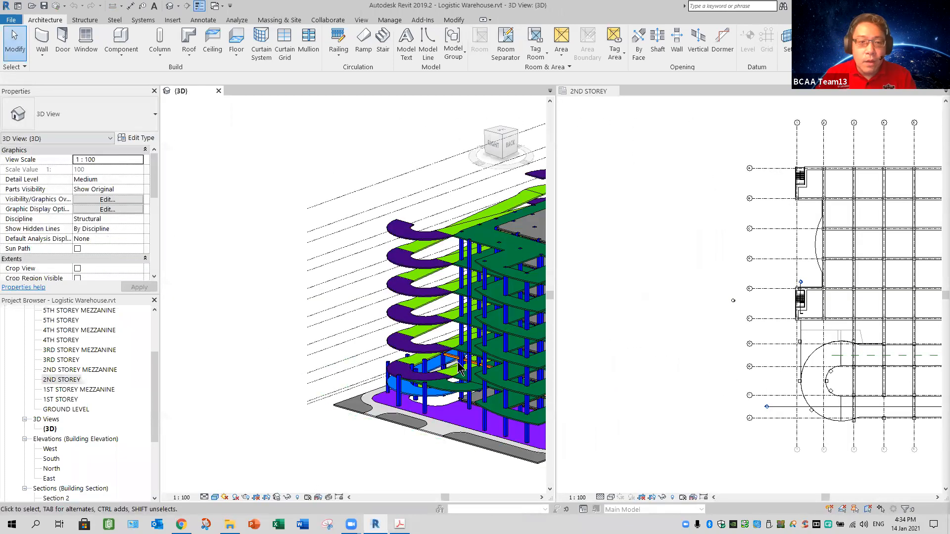
# Step: Enable the 3D view's section box and lower its top face to cut the building just above the second-storey slab
pyautogui.scroll(3, 320, 433)
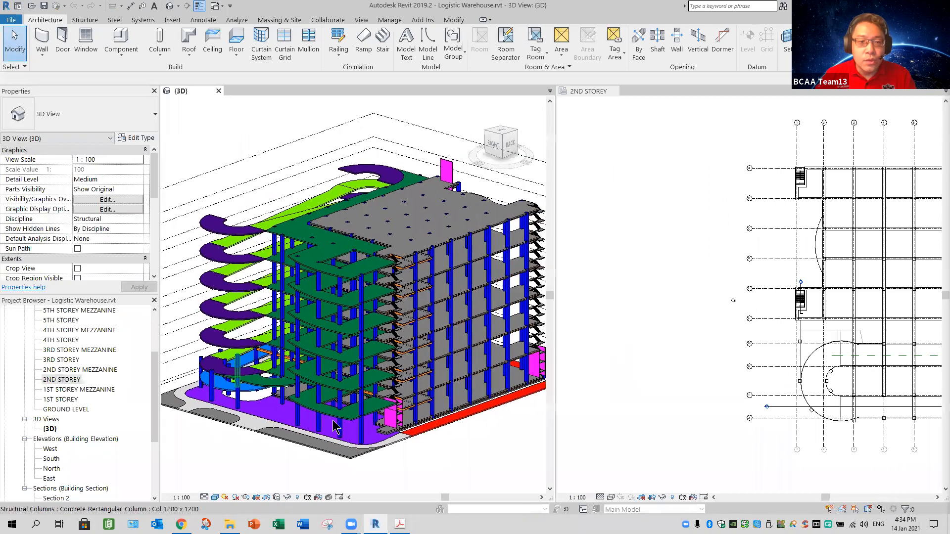
pyautogui.scroll(5, 372, 410)
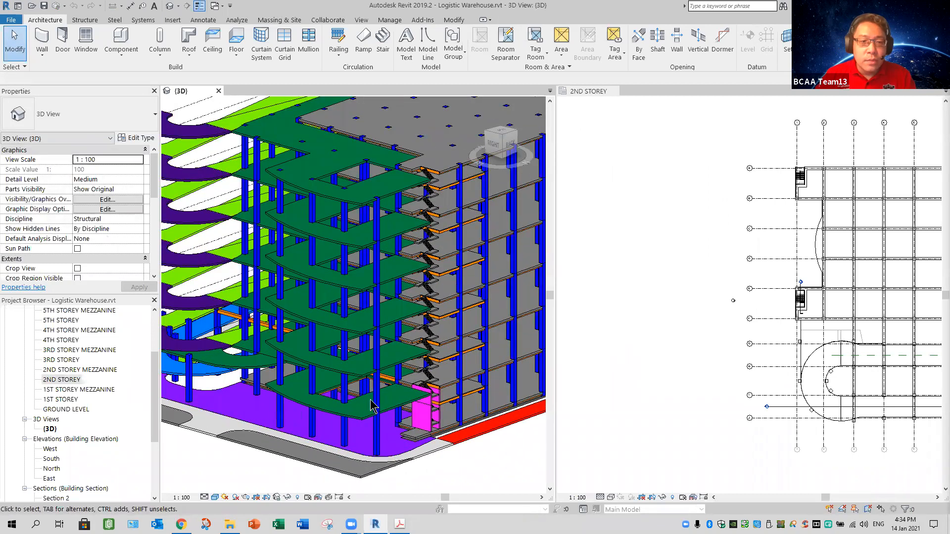
pyautogui.scroll(-8, 161, 222)
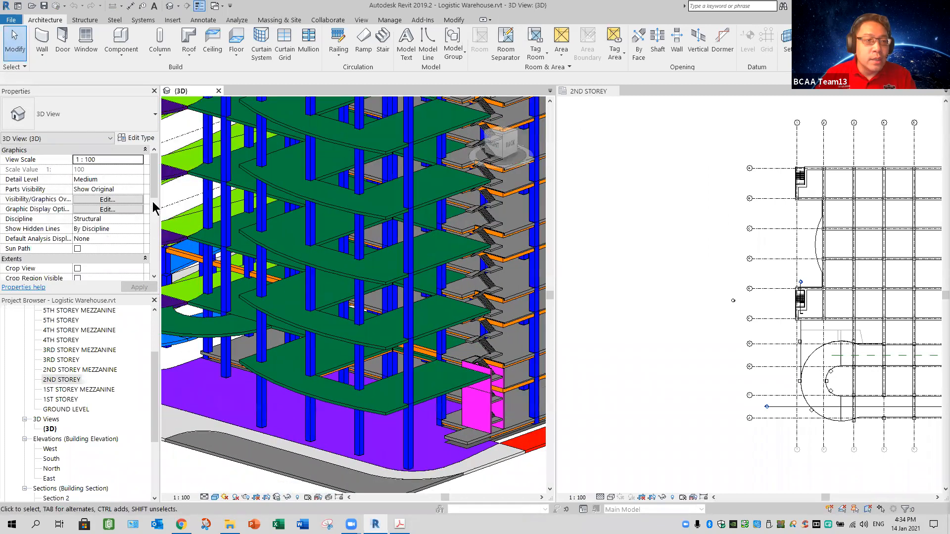
pyautogui.scroll(-5, 159, 223)
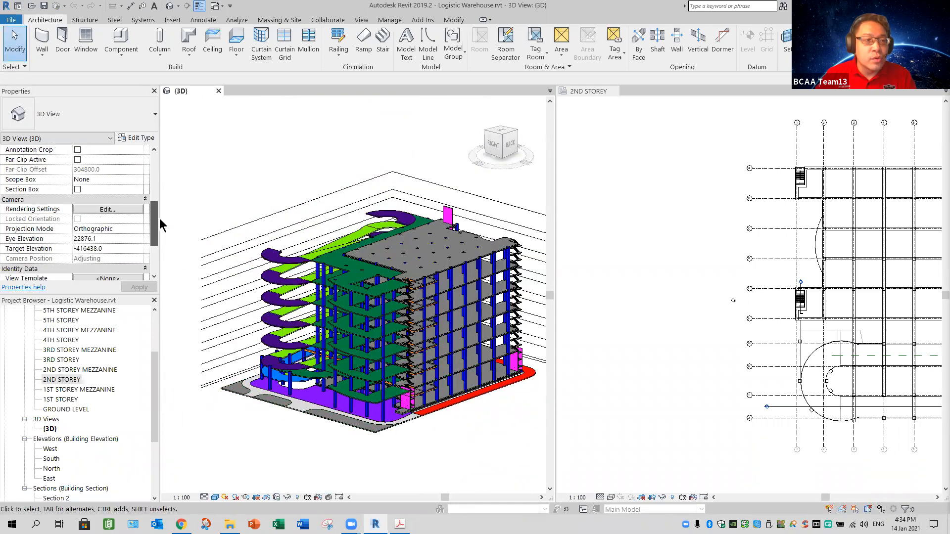
pyautogui.scroll(1, 99, 189)
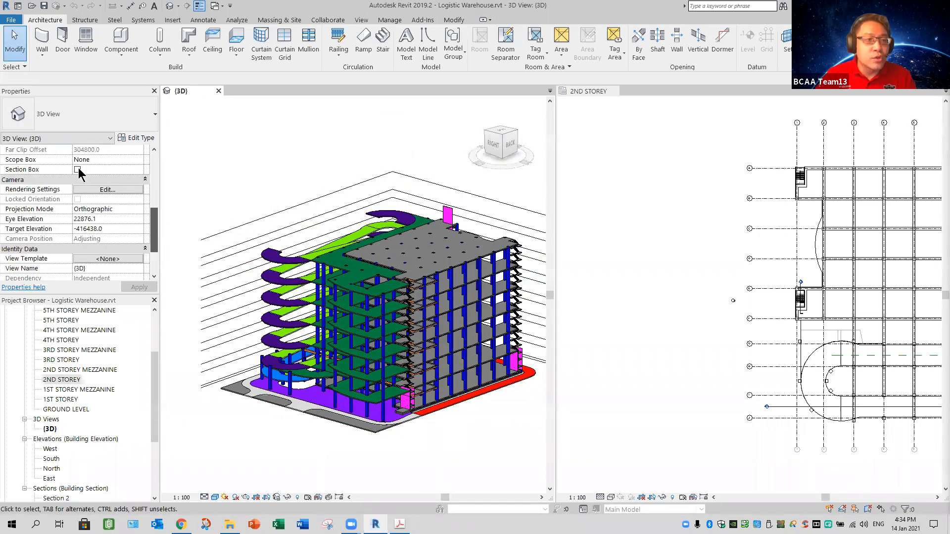
pyautogui.click(77, 169)
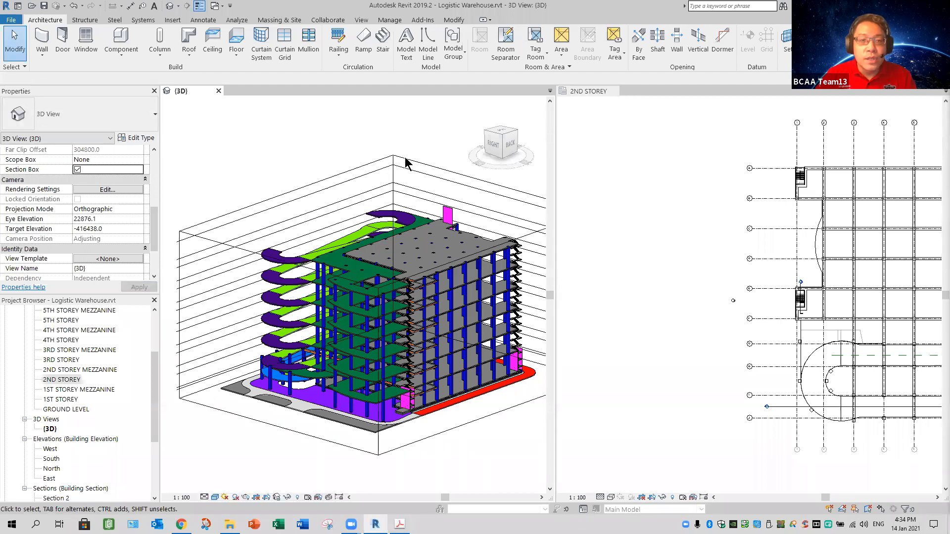
pyautogui.click(423, 211)
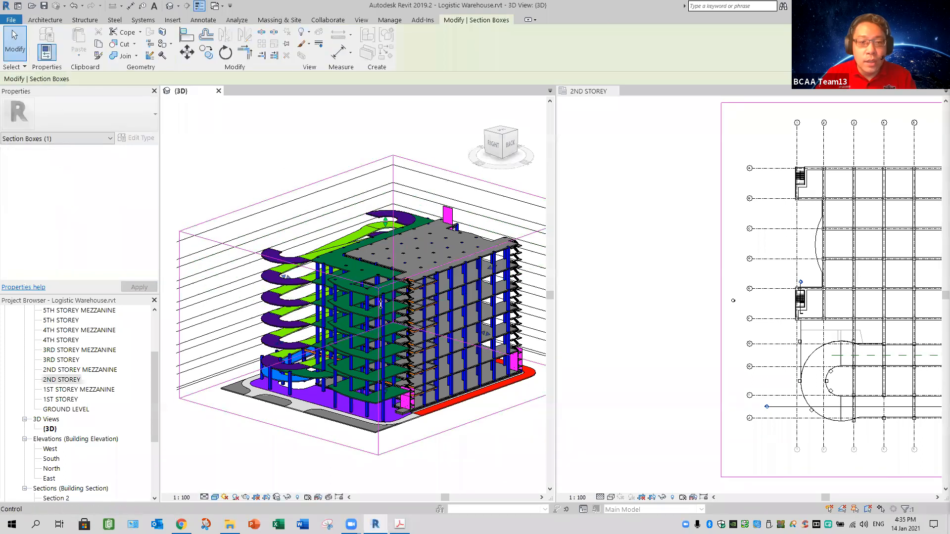
pyautogui.moveTo(514, 472); pyautogui.dragTo(518, 479)
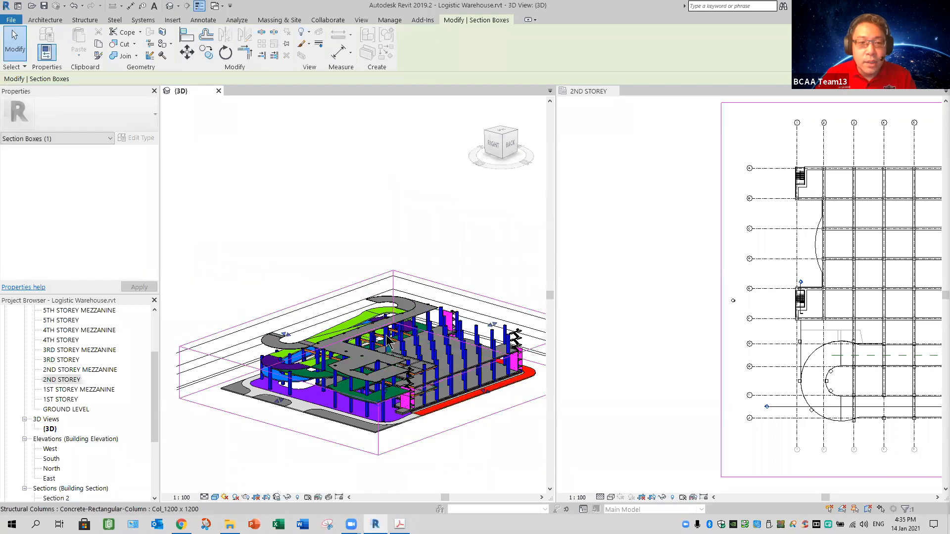
pyautogui.moveTo(385, 348); pyautogui.dragTo(443, 430)
pyautogui.scroll(10, 379, 421)
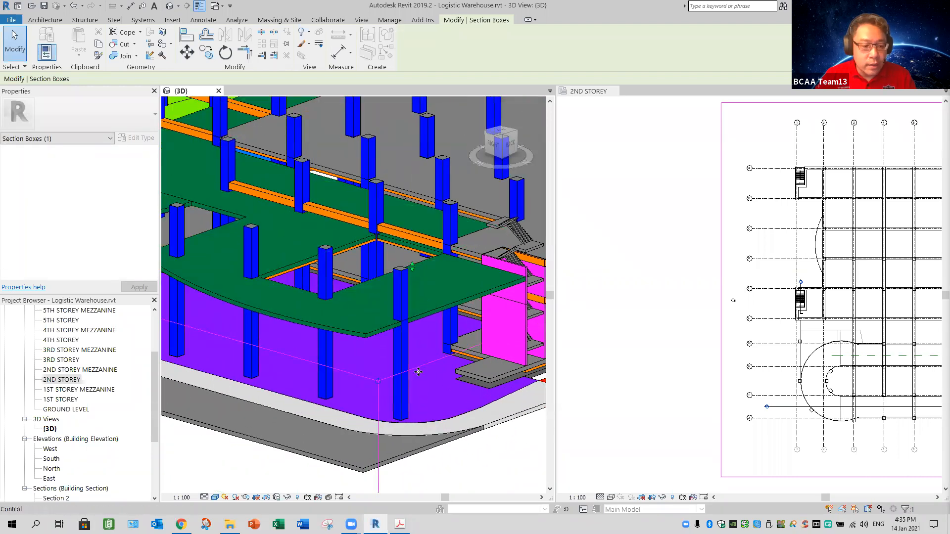
pyautogui.moveTo(427, 392)
pyautogui.keyDown('shift'); pyautogui.mouseDown(button='middle')
pyautogui.moveTo(424, 402)
pyautogui.moveTo(439, 382)
pyautogui.moveTo(411, 333)
pyautogui.moveTo(610, 350)
pyautogui.moveTo(714, 318)
pyautogui.moveTo(845, 311)
pyautogui.moveTo(592, 414)
pyautogui.mouseUp(button='middle'); pyautogui.keyUp('shift')
# Step: Activate the 2ND STOREY plan, frame the trellis bay and clear the section box selection
pyautogui.moveTo(895, 321); pyautogui.dragTo(739, 374, button='middle')
pyautogui.scroll(4, 739, 375)
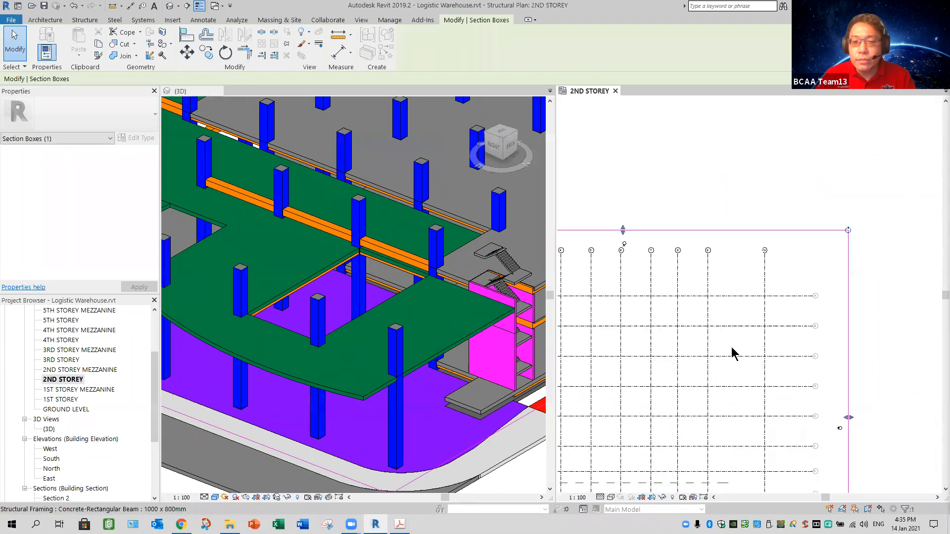
pyautogui.scroll(5, 732, 336)
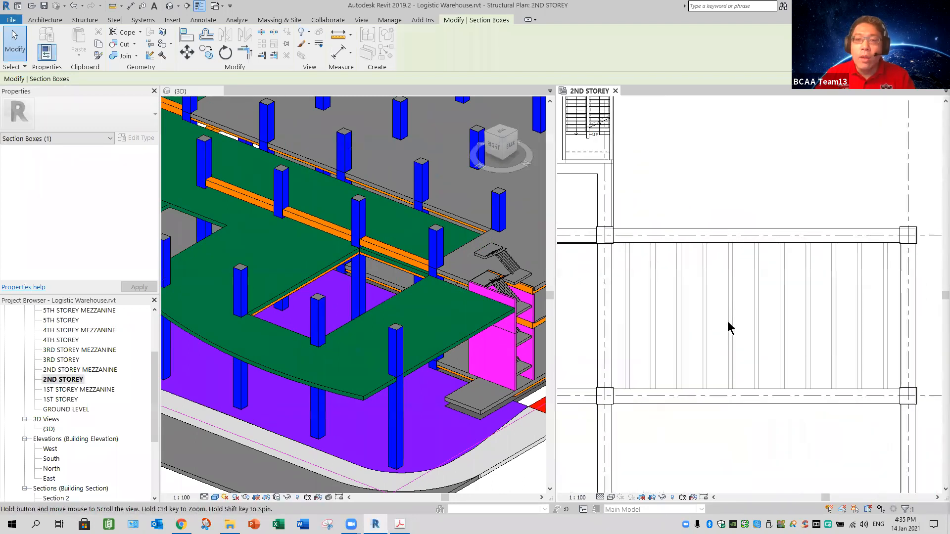
pyautogui.click(85, 20)
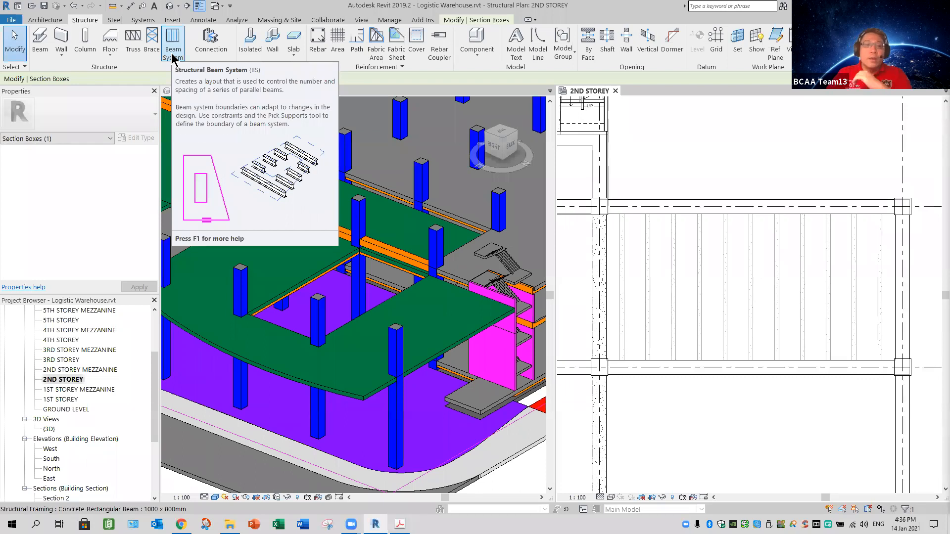
pyautogui.click(698, 417)
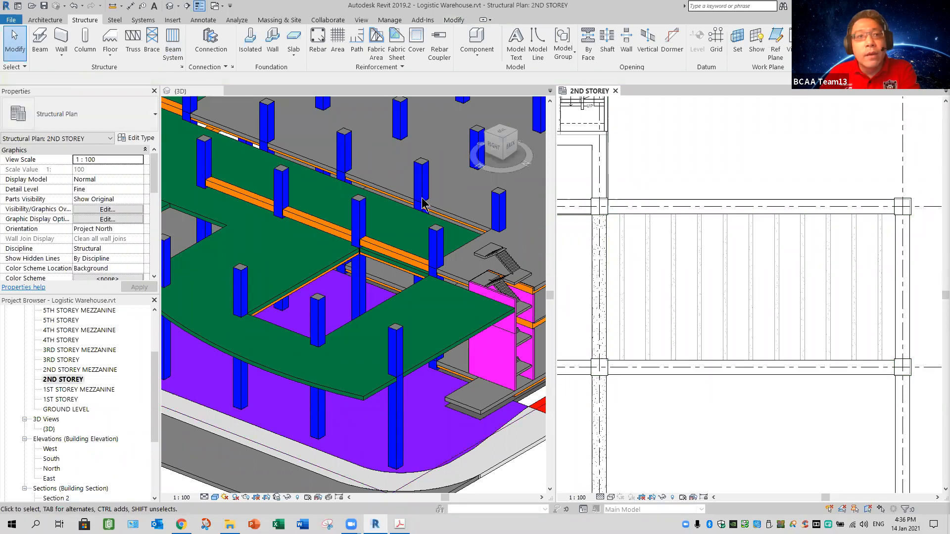
pyautogui.click(173, 43)
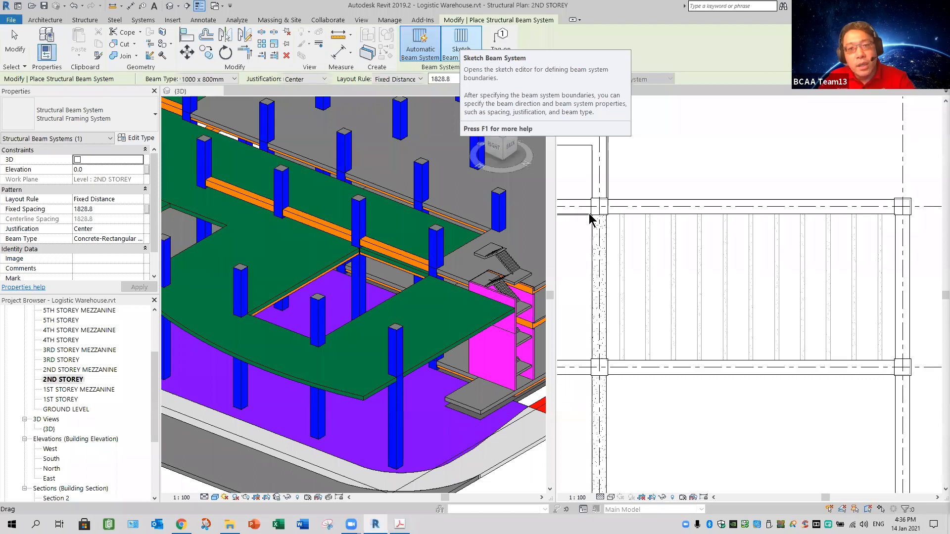
pyautogui.press('Escape')
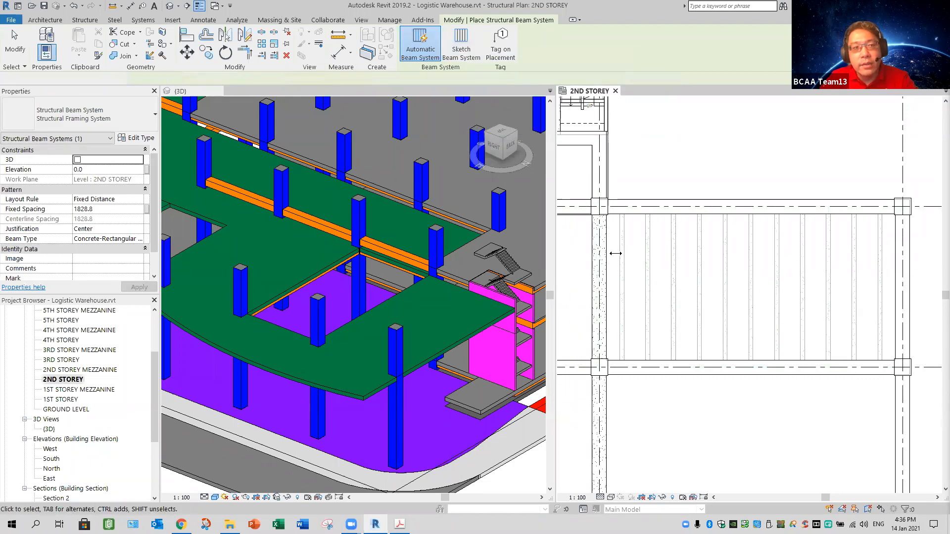
pyautogui.click(372, 145)
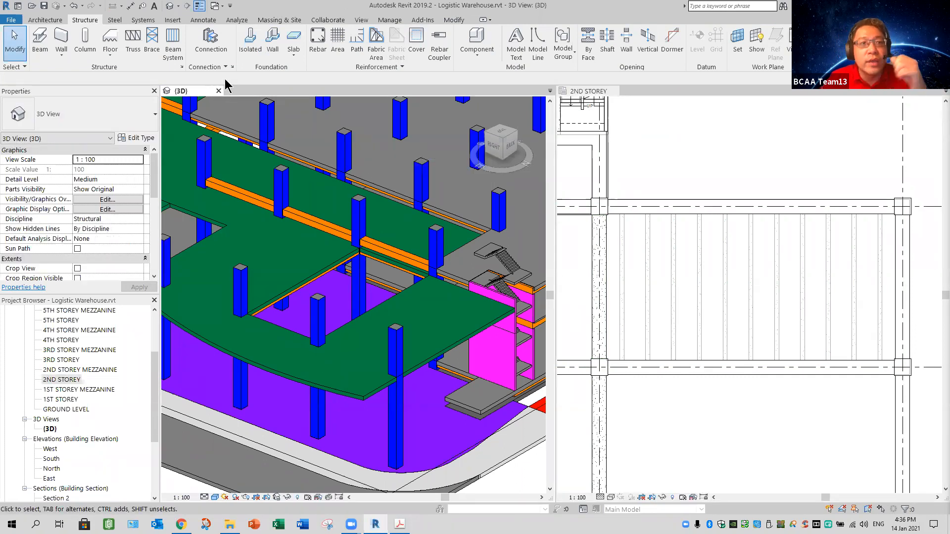
pyautogui.click(172, 50)
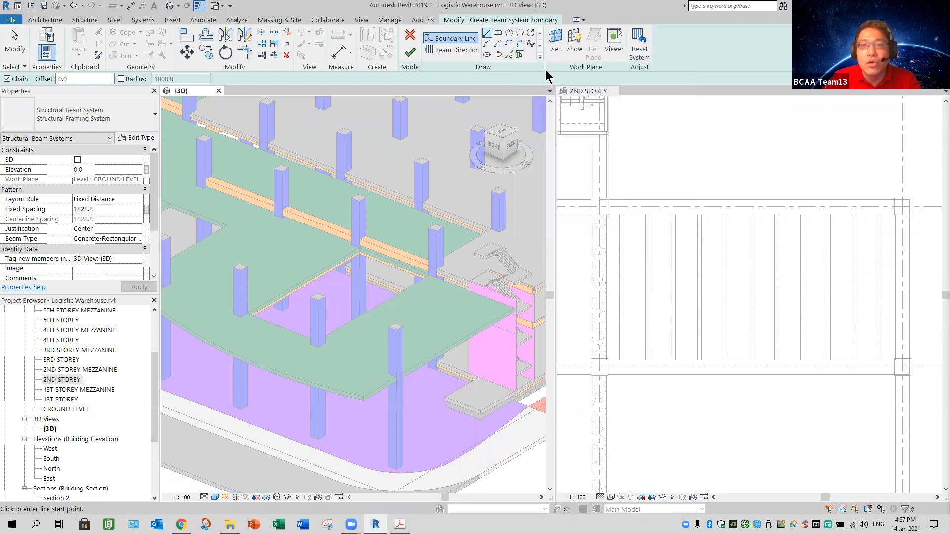
pyautogui.click(510, 54)
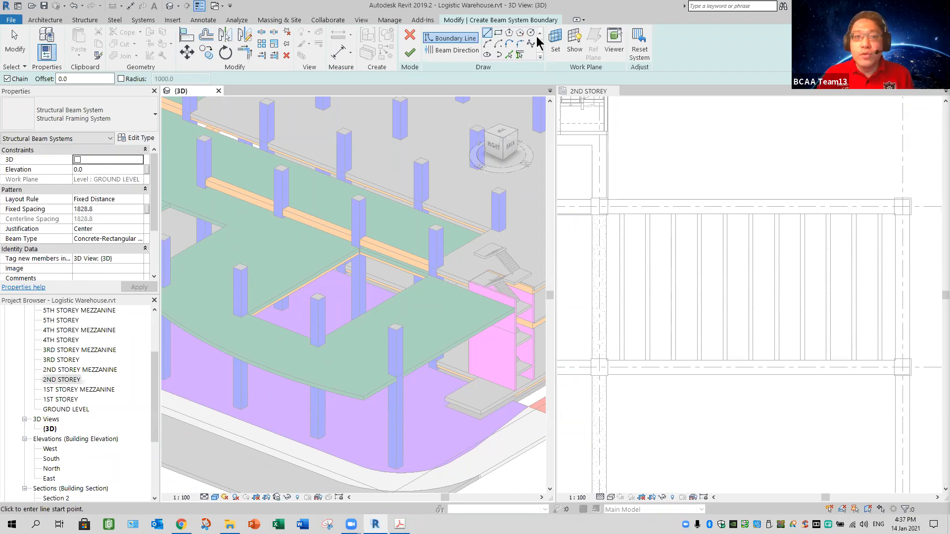
pyautogui.click(411, 38)
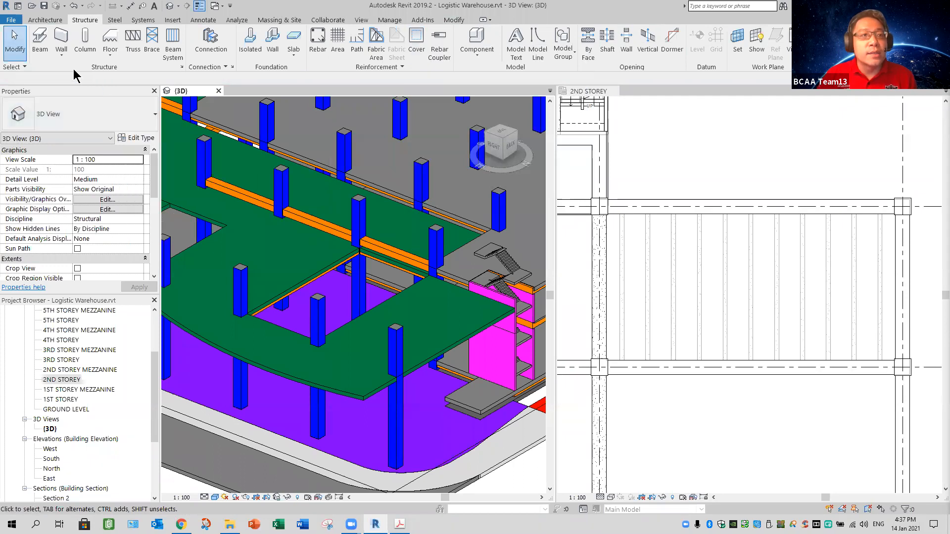
# Step: Start a beam with the Concrete-Rectangular Beam 400 x 800mm type and duplicate that type as "300 x 600mm Trellis"
pyautogui.click(40, 49)
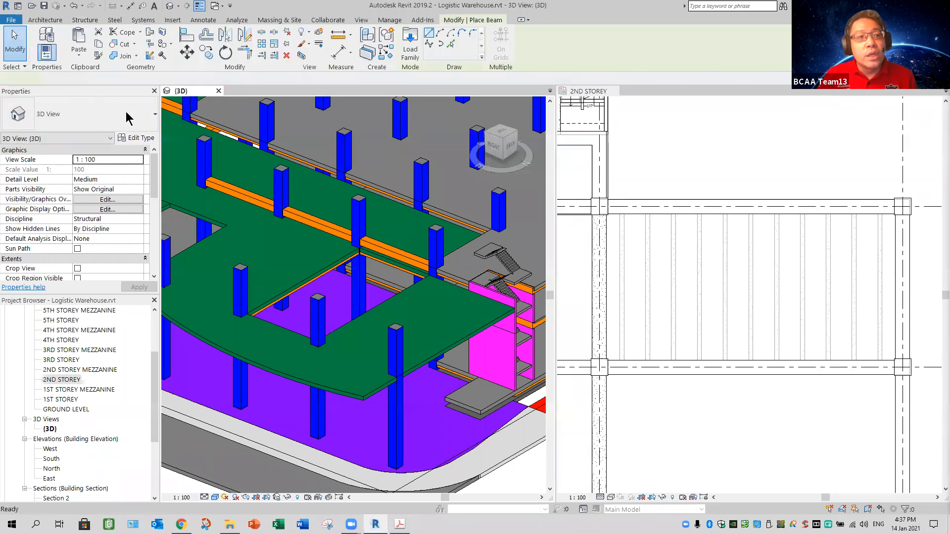
pyautogui.click(148, 128)
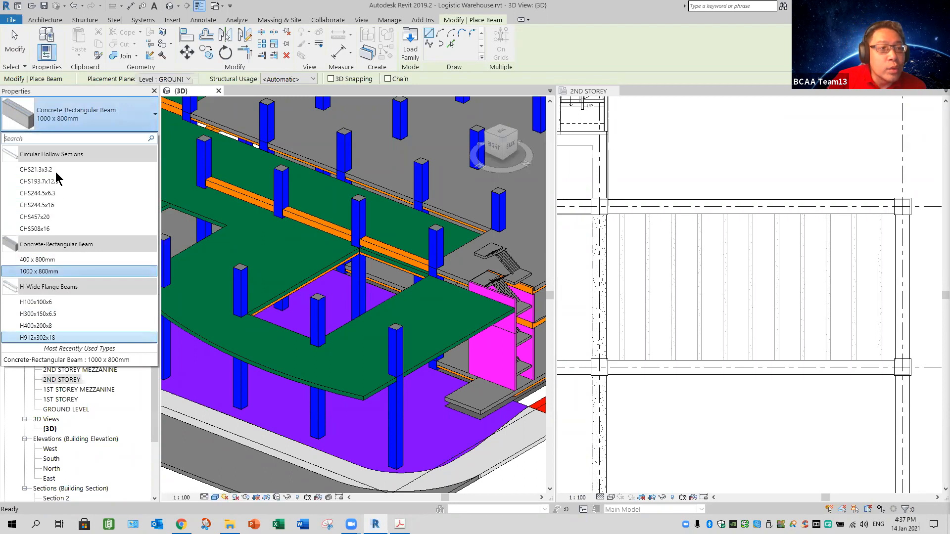
pyautogui.click(90, 126)
pyautogui.click(91, 127)
pyautogui.click(44, 260)
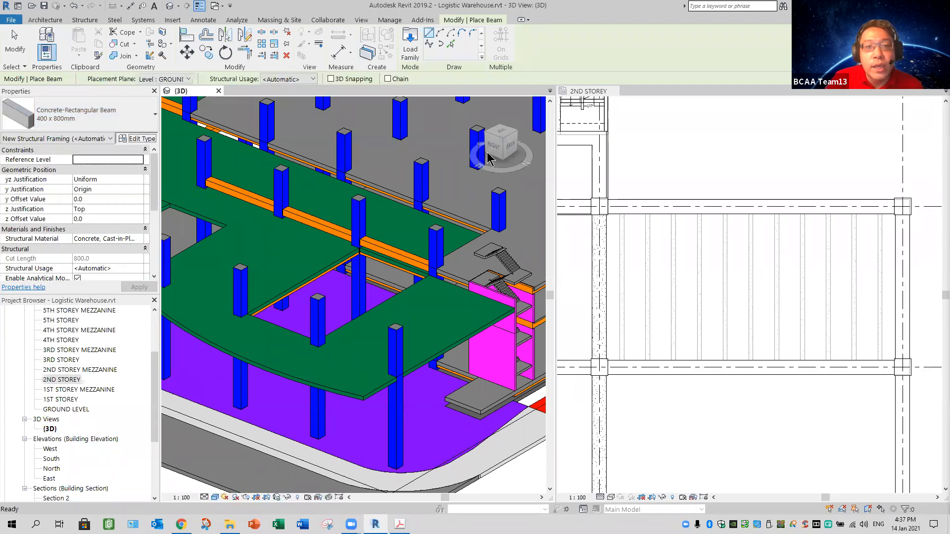
pyautogui.click(136, 138)
pyautogui.press('space')
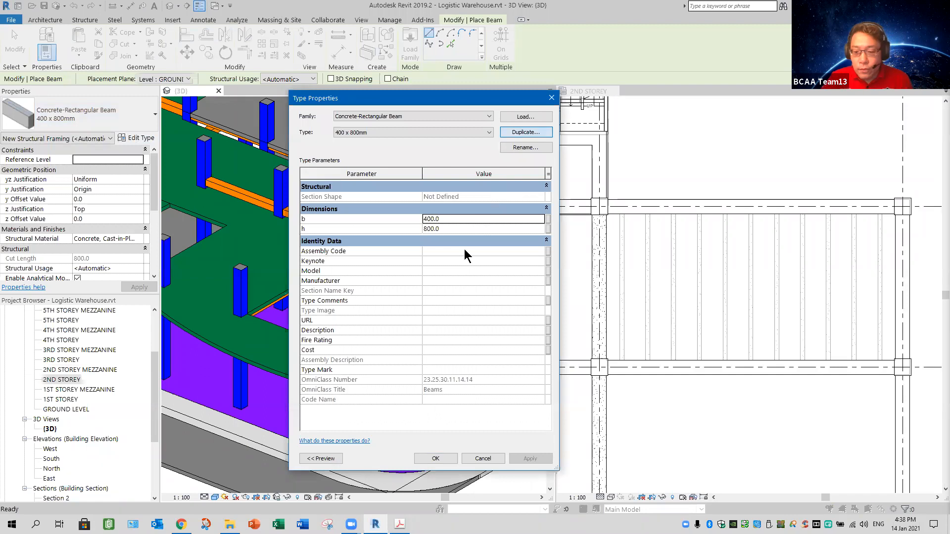
pyautogui.write('300 x 600mm')
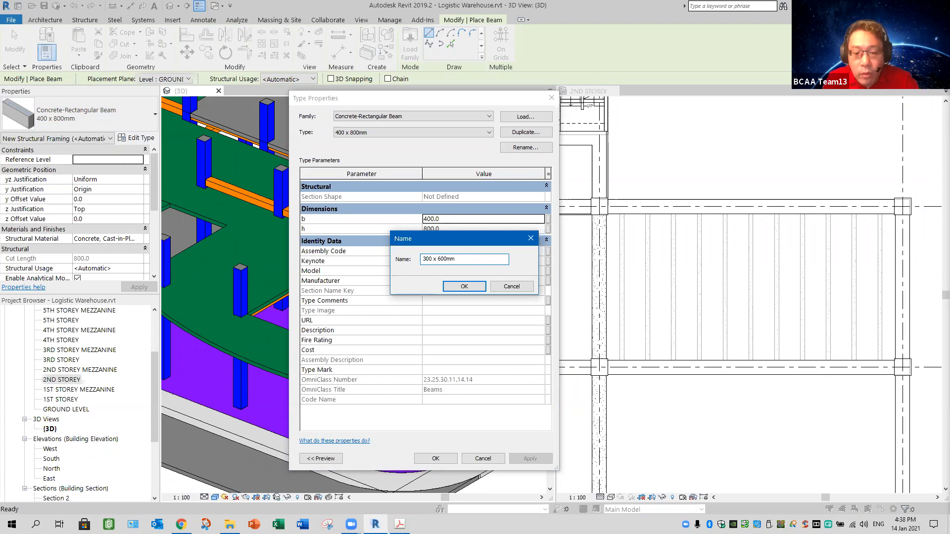
pyautogui.write('Trellis')
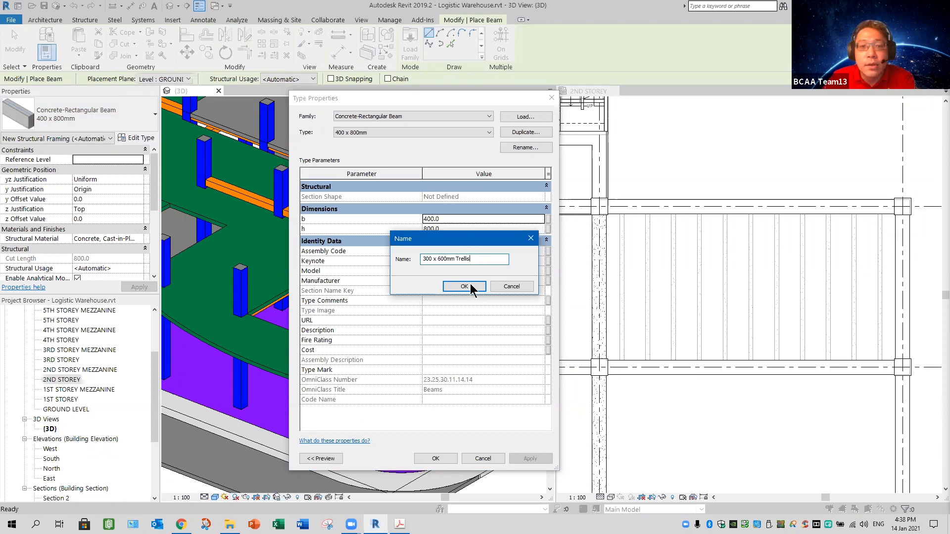
pyautogui.press('Return')
# Step: Set the trellis beam type's b to 300 and h to 600, and leave the Beam command without placing a beam
pyautogui.doubleClick(456, 219)
pyautogui.write('300')
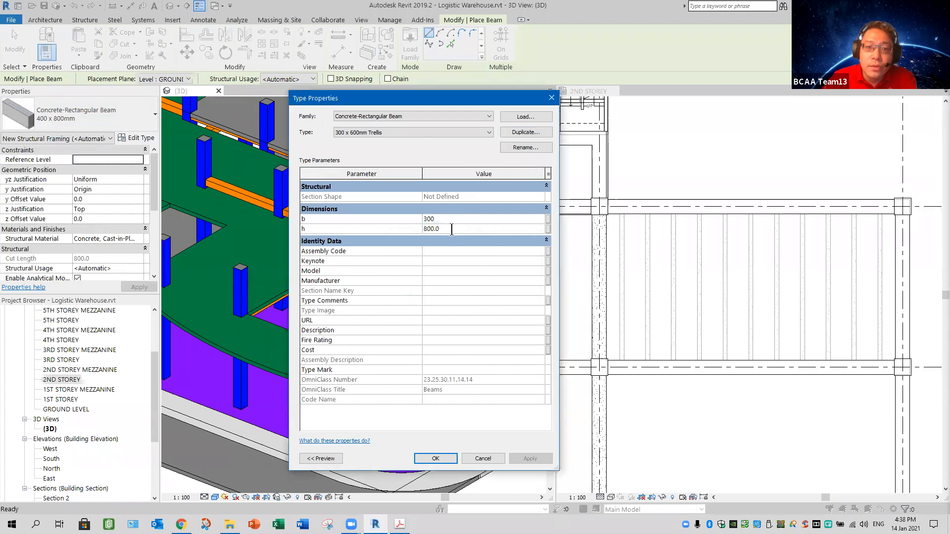
pyautogui.doubleClick(452, 229)
pyautogui.write('600')
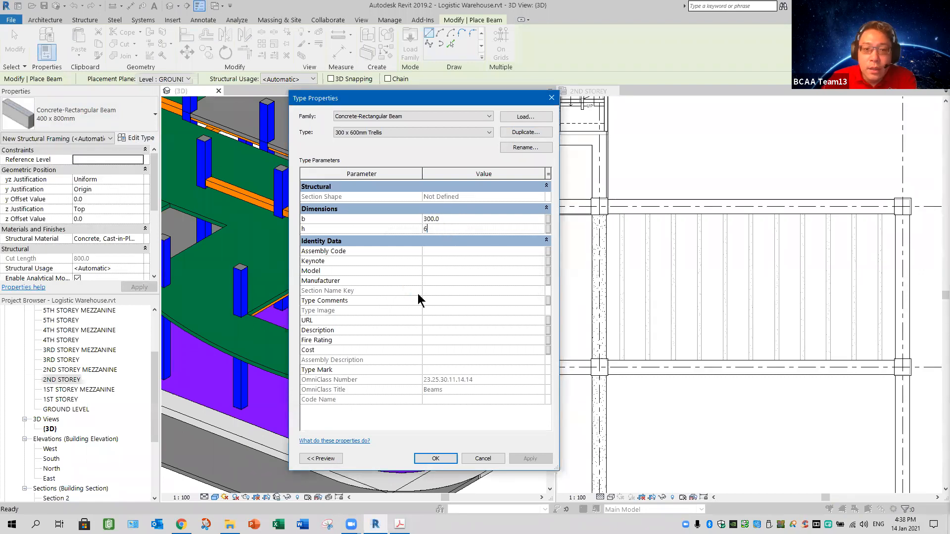
pyautogui.click(435, 459)
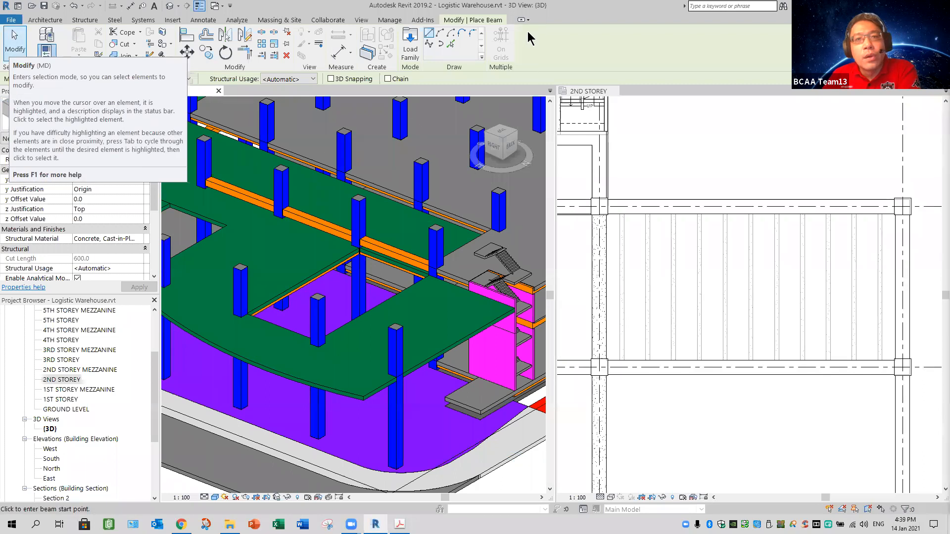
pyautogui.press('Escape')
pyautogui.press('Escape')
# Step: Start an automatic beam system in the 2ND STOREY plan with beam type 300 x 600mm Trellis and Center justification
pyautogui.click(680, 156)
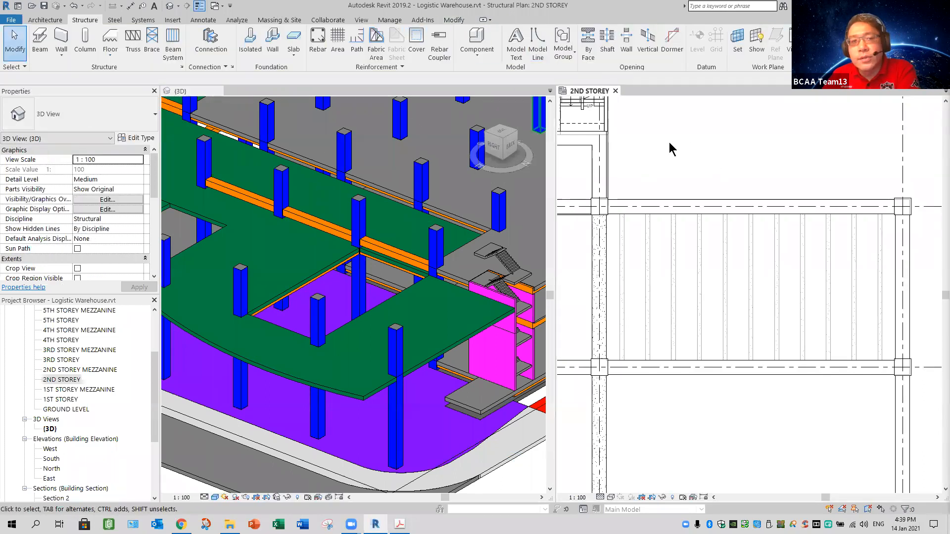
pyautogui.click(171, 59)
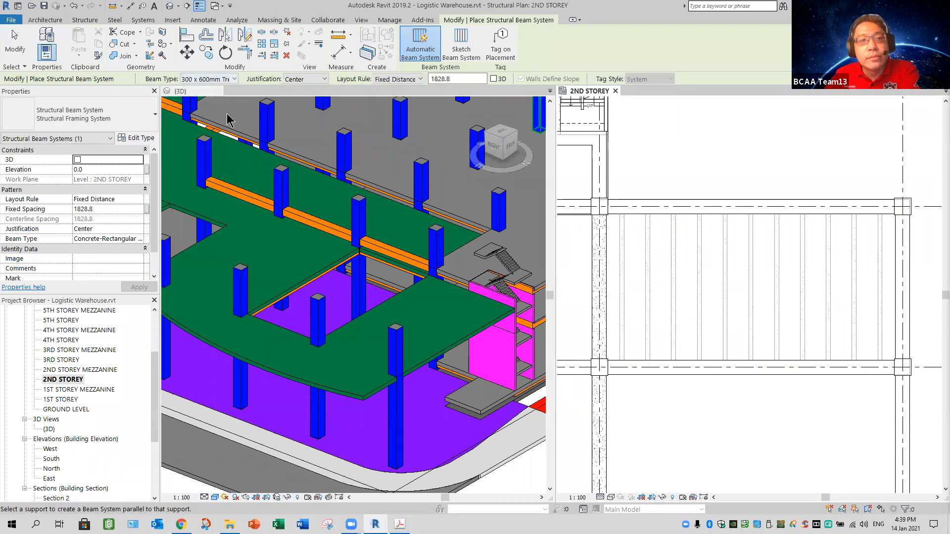
pyautogui.click(235, 80)
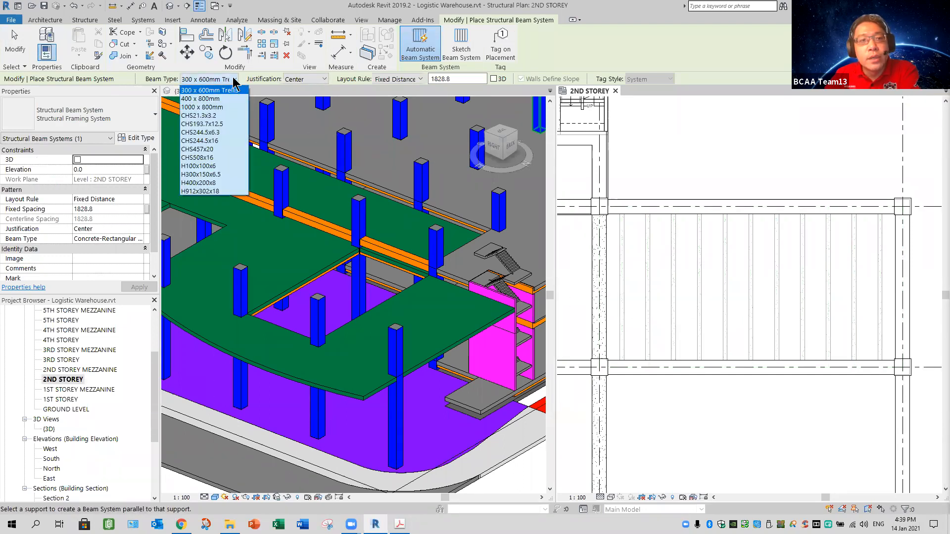
pyautogui.click(324, 81)
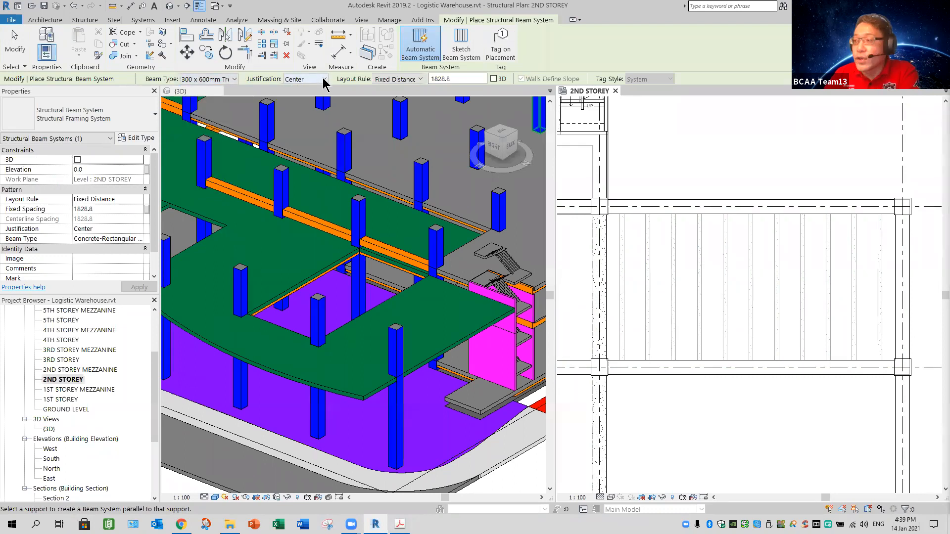
pyautogui.click(324, 80)
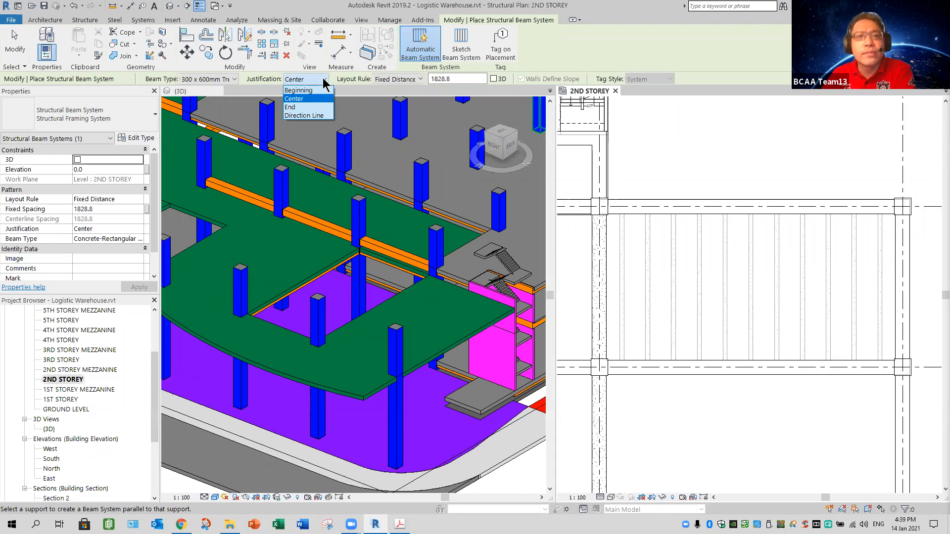
pyautogui.click(421, 84)
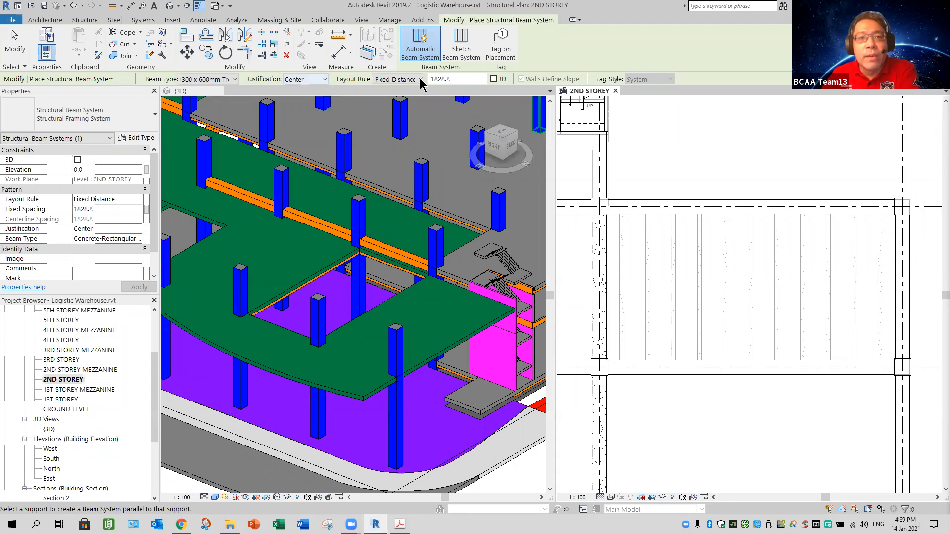
# Step: Set the beam system's layout rule to Fixed Number with 12 lines and preview it in the trellis bay
pyautogui.click(410, 80)
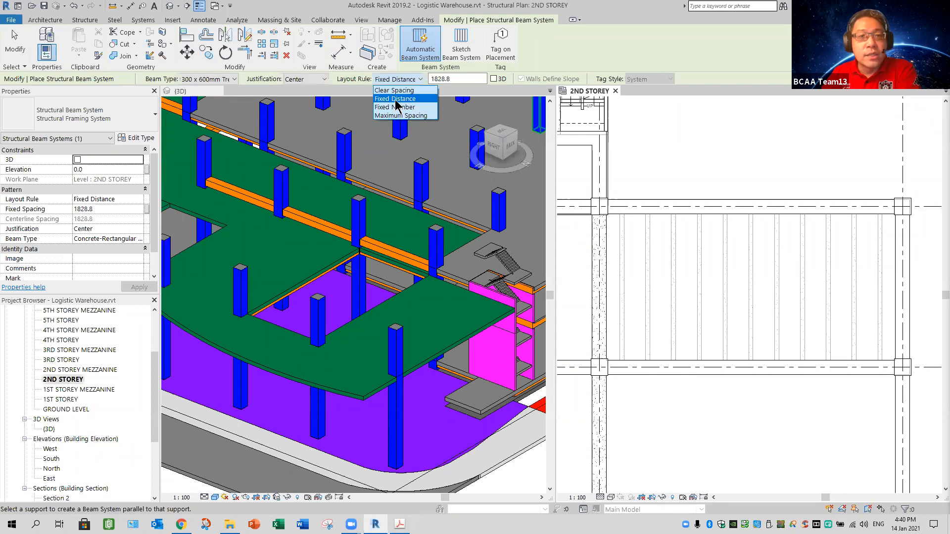
pyautogui.press('Down')
pyautogui.press('Return')
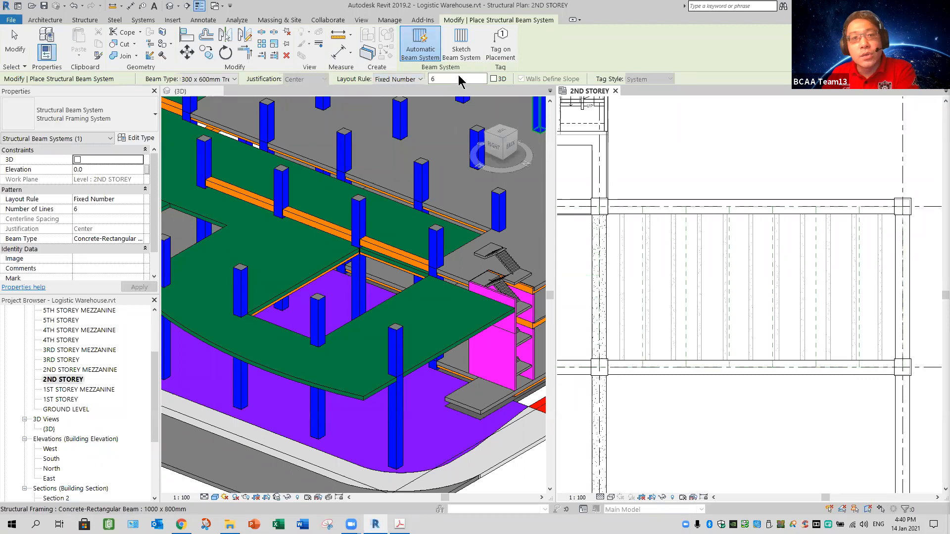
pyautogui.click(433, 79)
pyautogui.write('12')
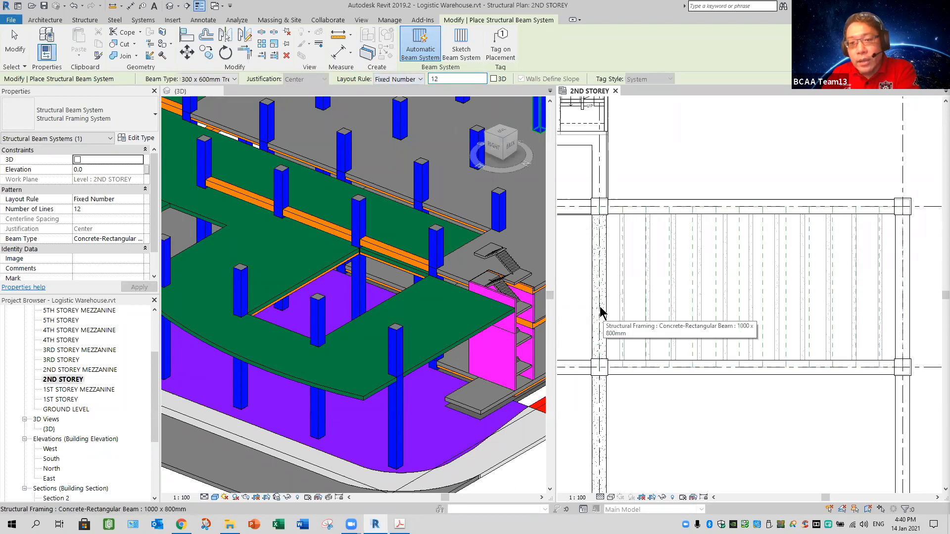
pyautogui.scroll(3, 600, 310)
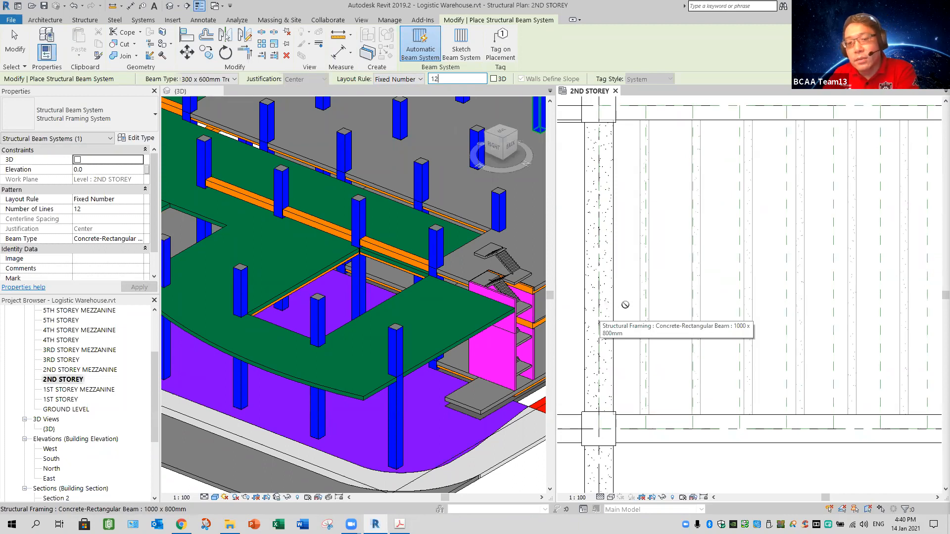
pyautogui.scroll(-4, 613, 307)
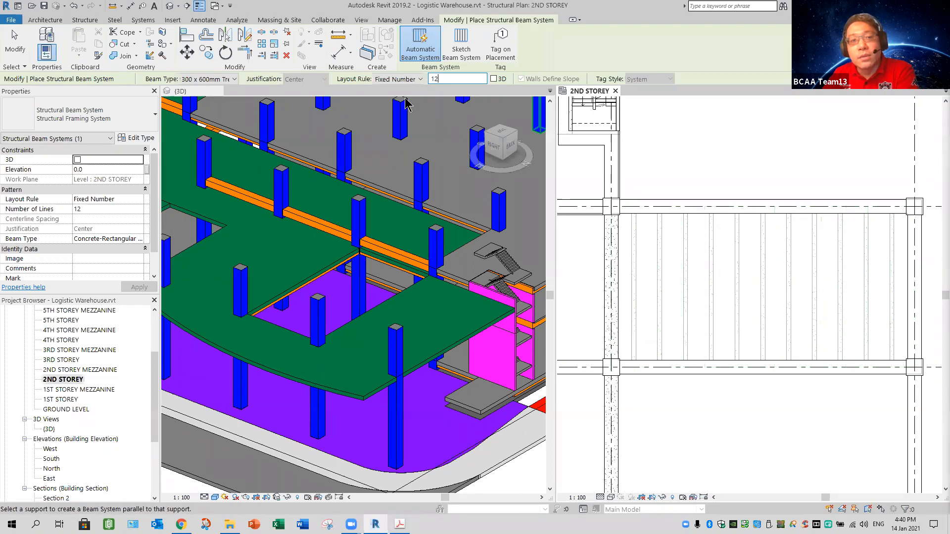
# Step: Try the Fixed Distance layout rule, restore Fixed Number, and preview the 12-line layout against the bay's vertical edge beam
pyautogui.click(418, 79)
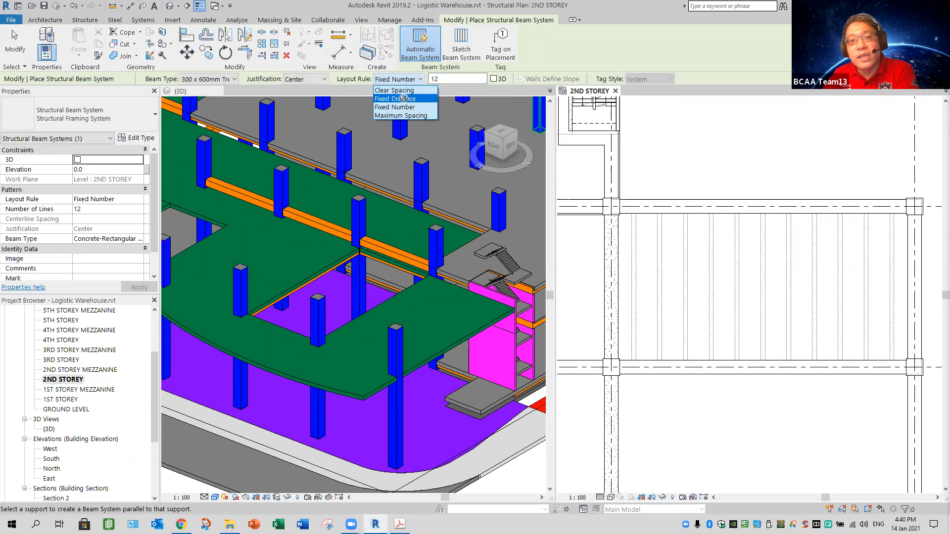
pyautogui.click(433, 98)
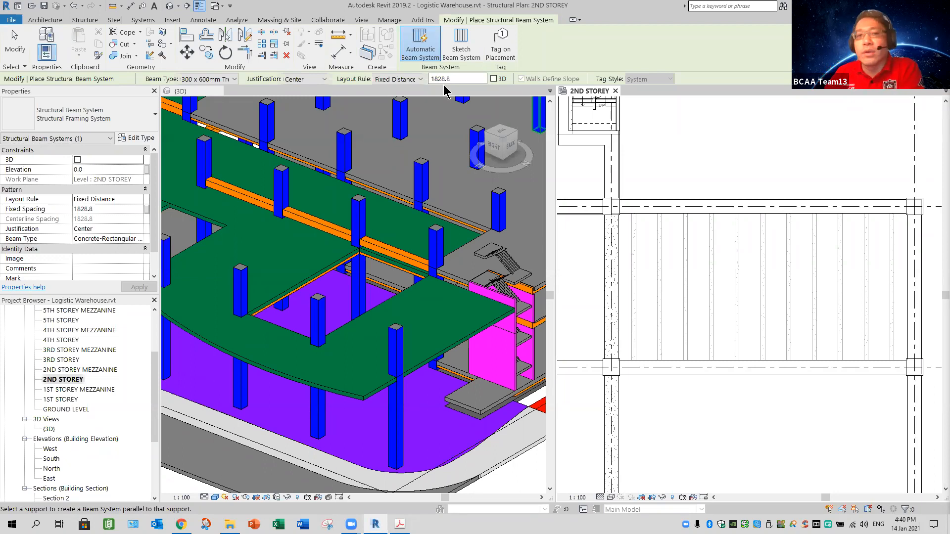
pyautogui.click(399, 79)
pyautogui.click(396, 106)
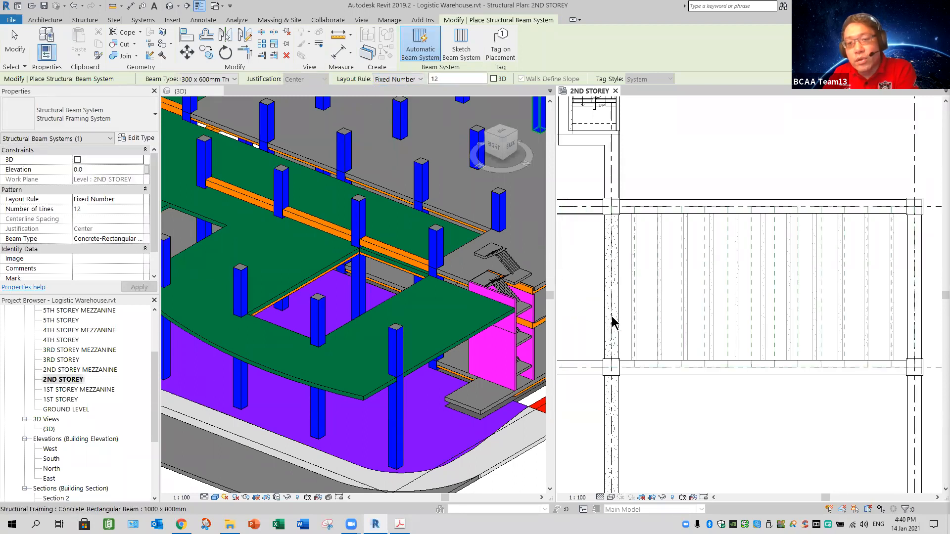
pyautogui.scroll(2, 614, 314)
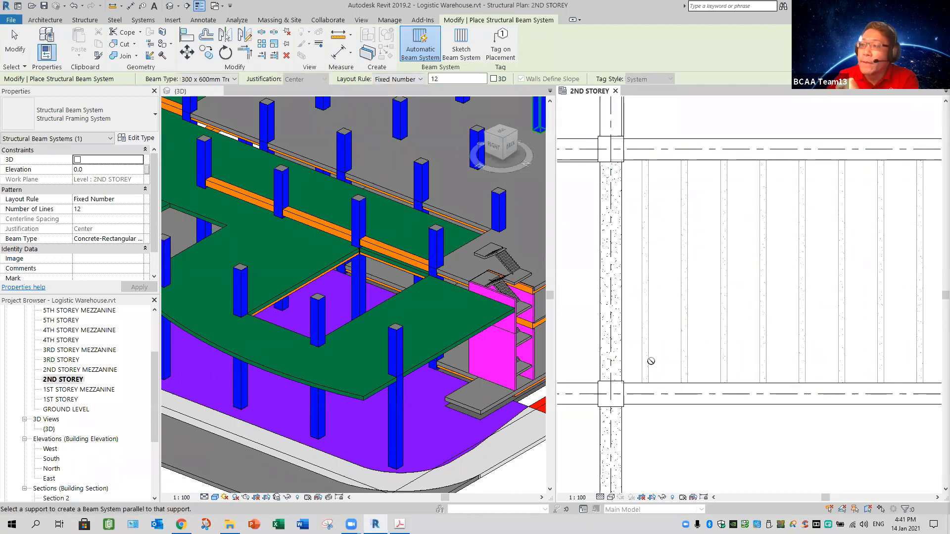
pyautogui.scroll(-1, 653, 356)
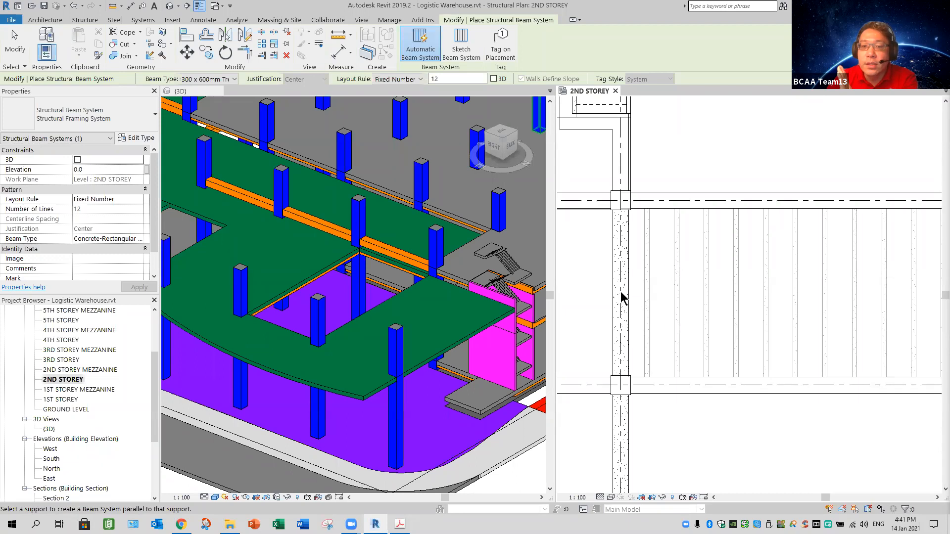
# Step: Place the 12-line trellis beam system in the bay parallel to its vertical edge beam, and leave the beam system command
pyautogui.click(706, 435)
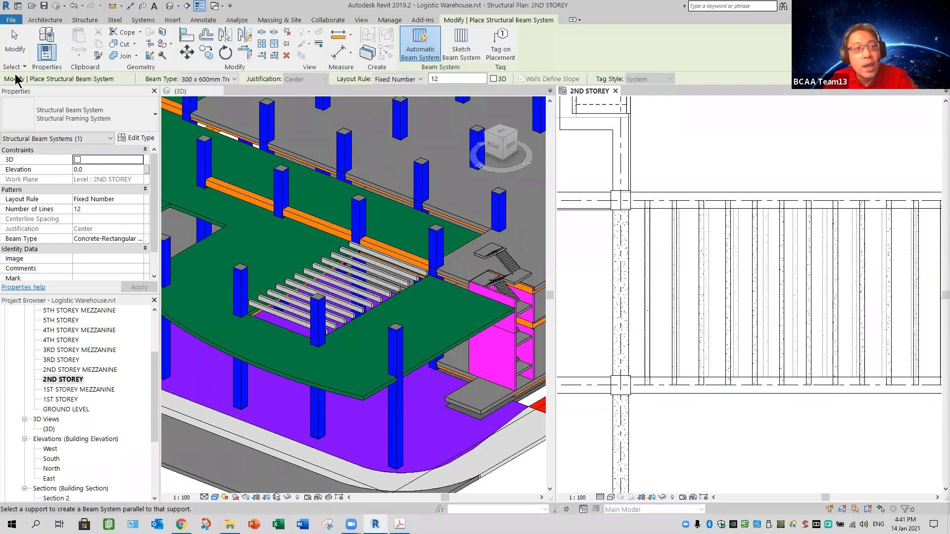
pyautogui.click(15, 50)
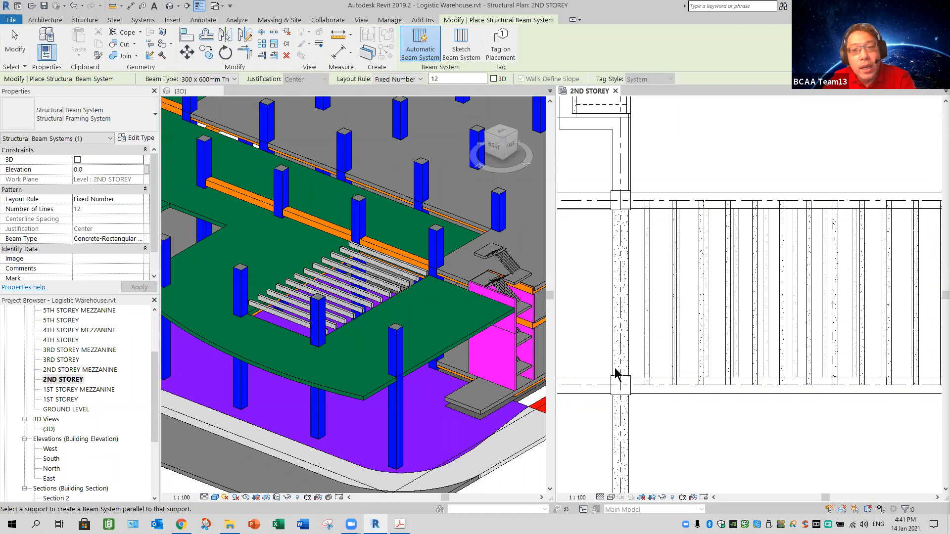
pyautogui.click(364, 330)
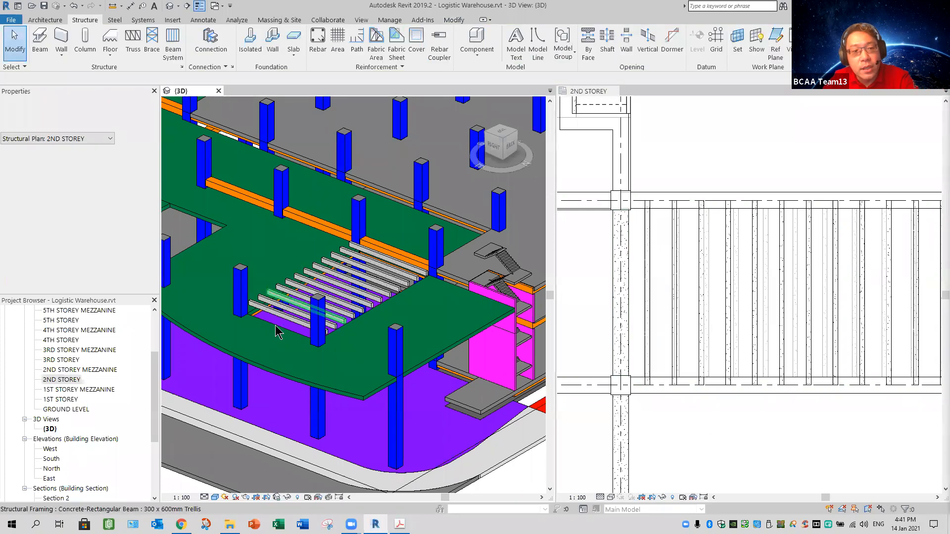
pyautogui.scroll(2, 277, 332)
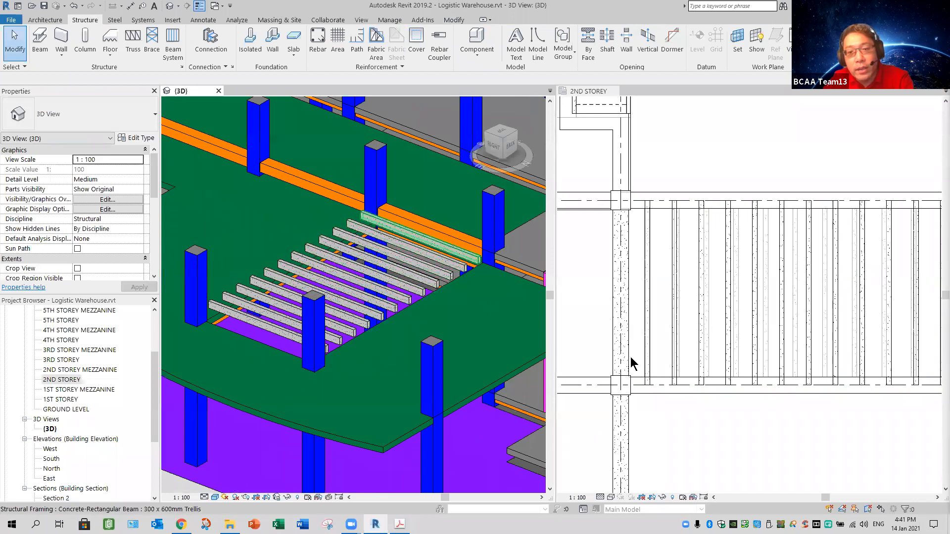
# Step: Inspect a single trellis beam in the 2ND STOREY plan and clear the selection
pyautogui.click(644, 377)
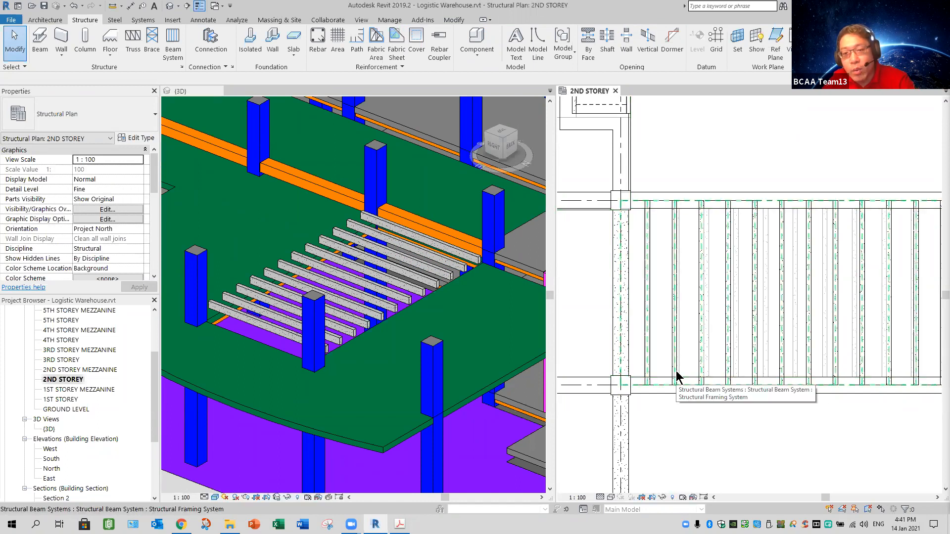
pyautogui.click(684, 440)
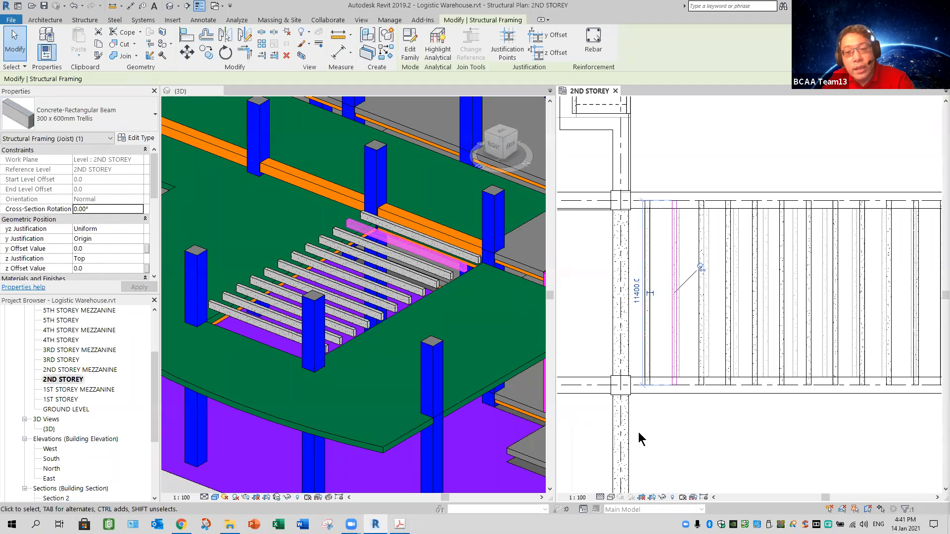
pyautogui.press('Escape')
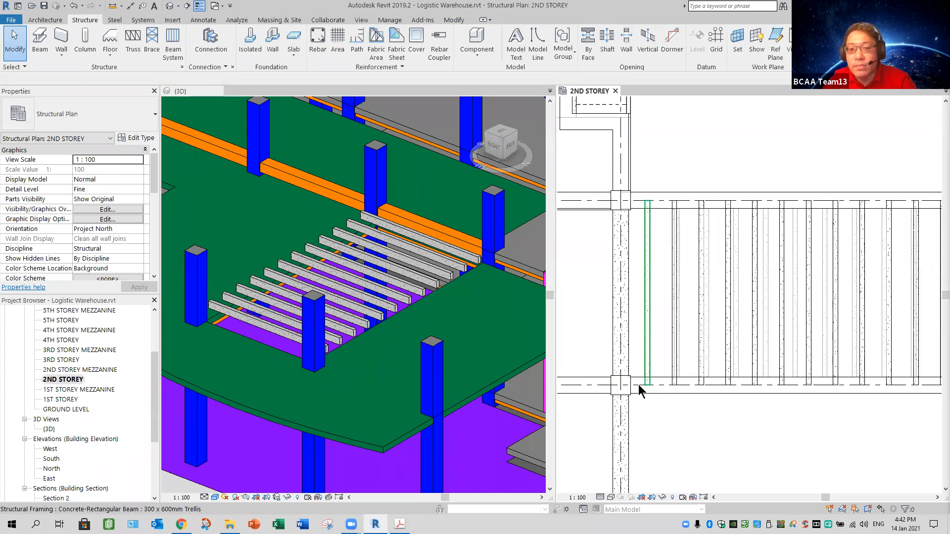
# Step: Select the whole trellis beam system in the plan and set its elevation to -1150
pyautogui.click(671, 429)
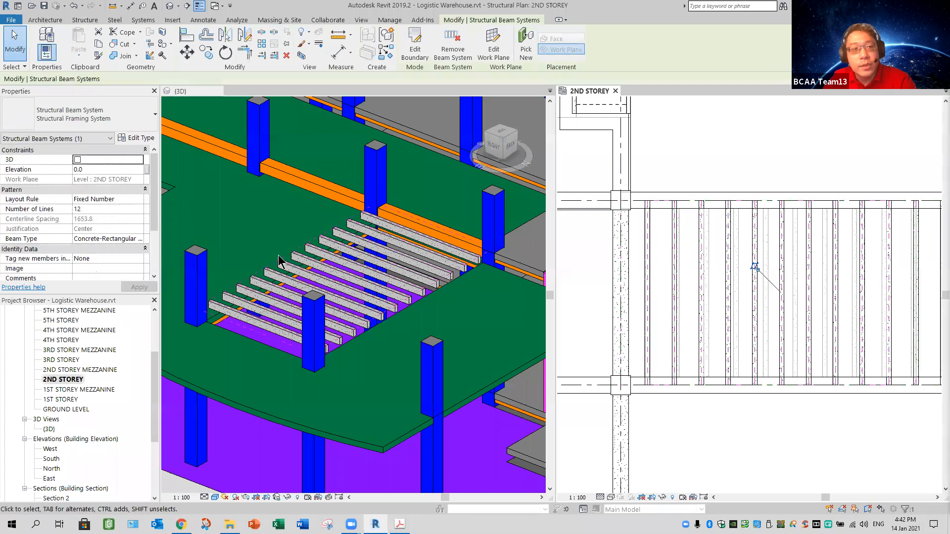
pyautogui.click(93, 169)
pyautogui.write('-1150')
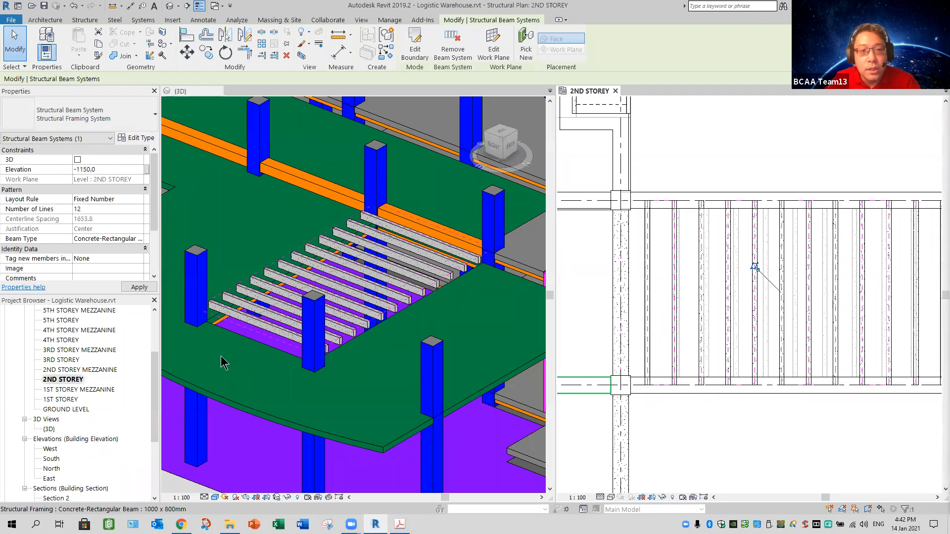
# Step: Examine in the 3D view how the trellis beams sit relative to the slab and the surrounding edge beams
pyautogui.scroll(8, 218, 312)
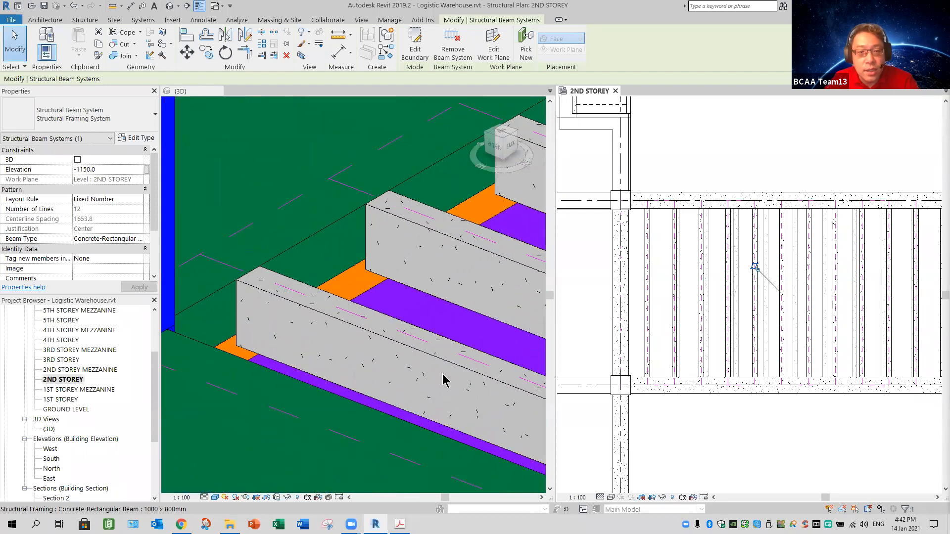
pyautogui.scroll(-3, 399, 402)
pyautogui.scroll(-3, 447, 421)
pyautogui.moveTo(430, 417); pyautogui.dragTo(278, 402, button='middle')
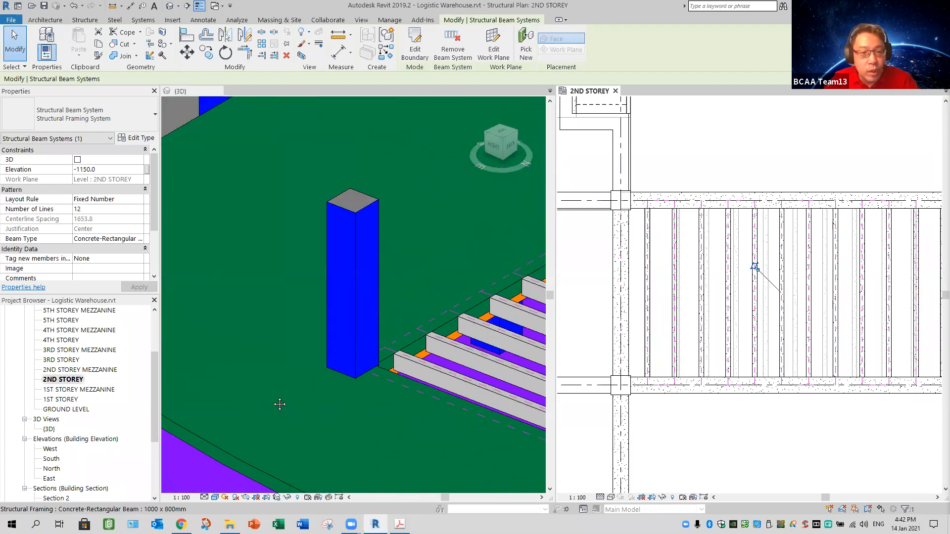
pyautogui.keyDown('shift'); pyautogui.moveTo(429, 456); pyautogui.dragTo(254, 387, button='middle'); pyautogui.keyUp('shift')
pyautogui.scroll(2, 439, 429)
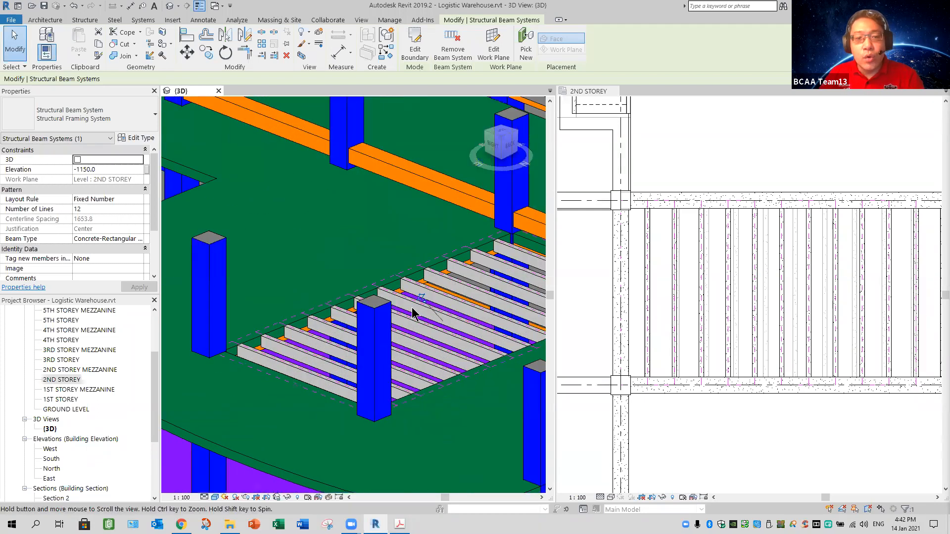
pyautogui.moveTo(440, 429); pyautogui.dragTo(381, 419, button='middle')
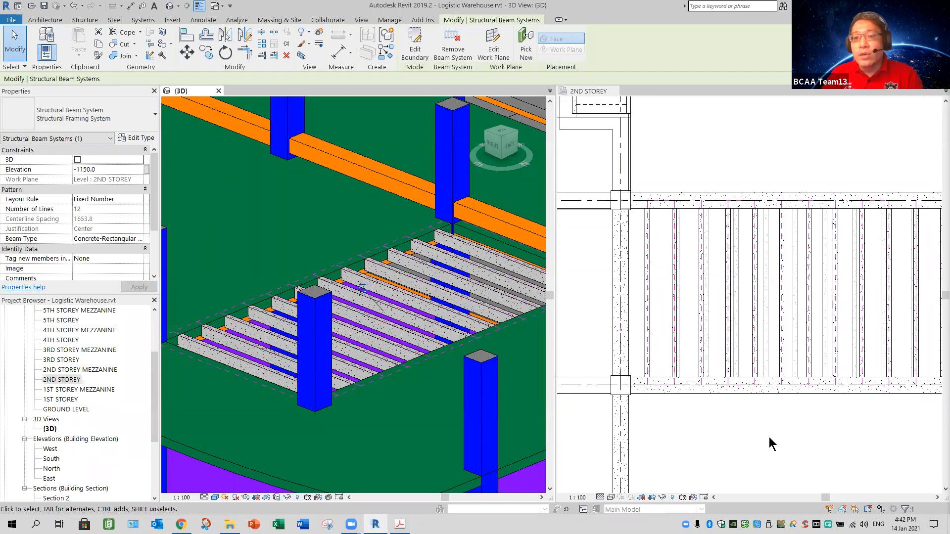
# Step: Try 15 lines for the trellis beam system, restore the number of lines to 12, and clear the selection
pyautogui.scroll(-2, 767, 443)
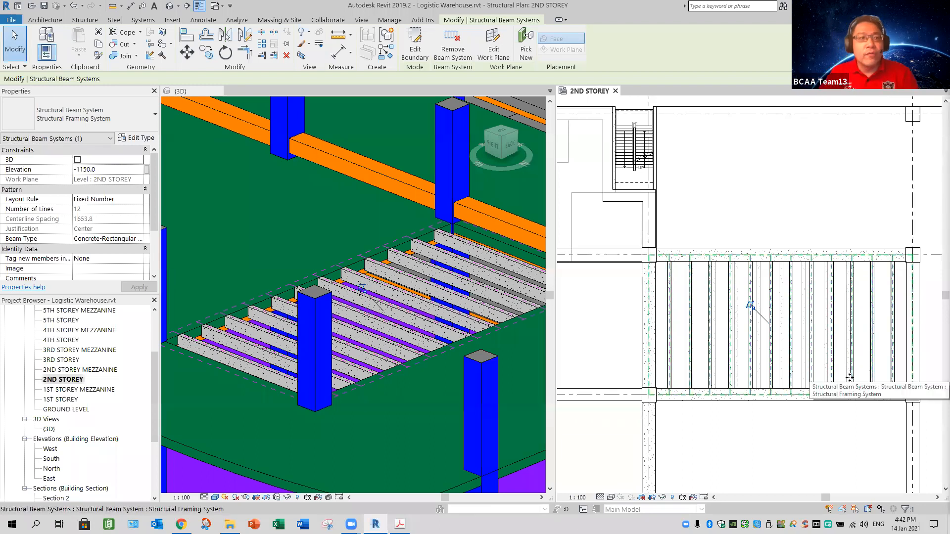
pyautogui.click(95, 210)
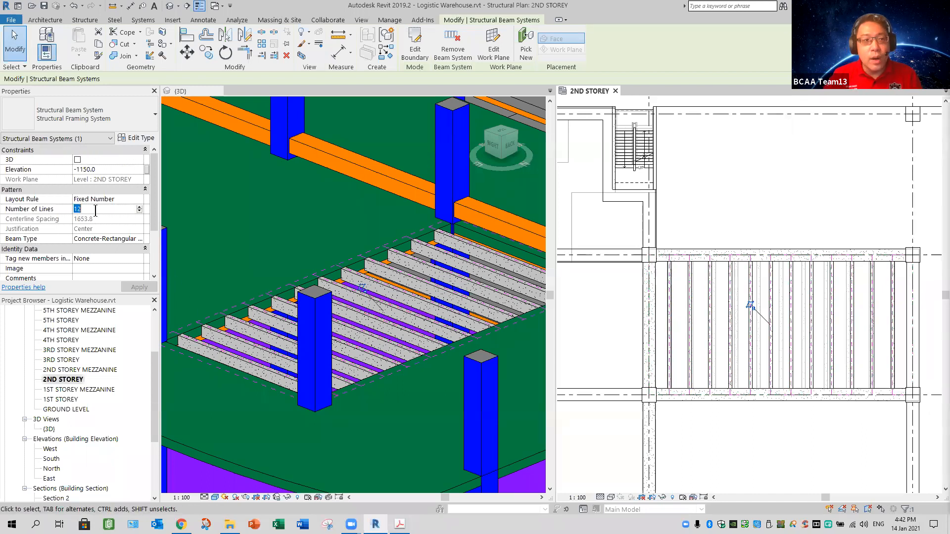
pyautogui.write('15')
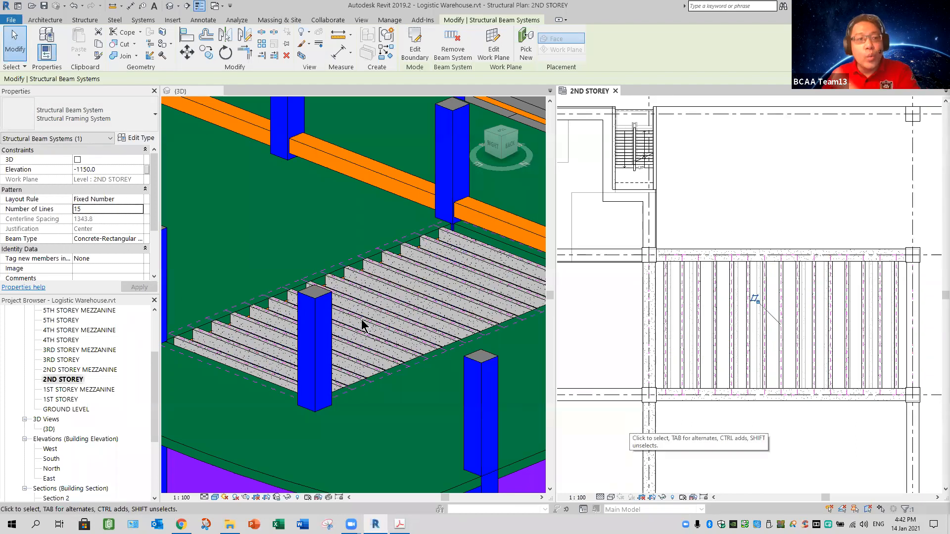
pyautogui.click(60, 203)
pyautogui.write('12')
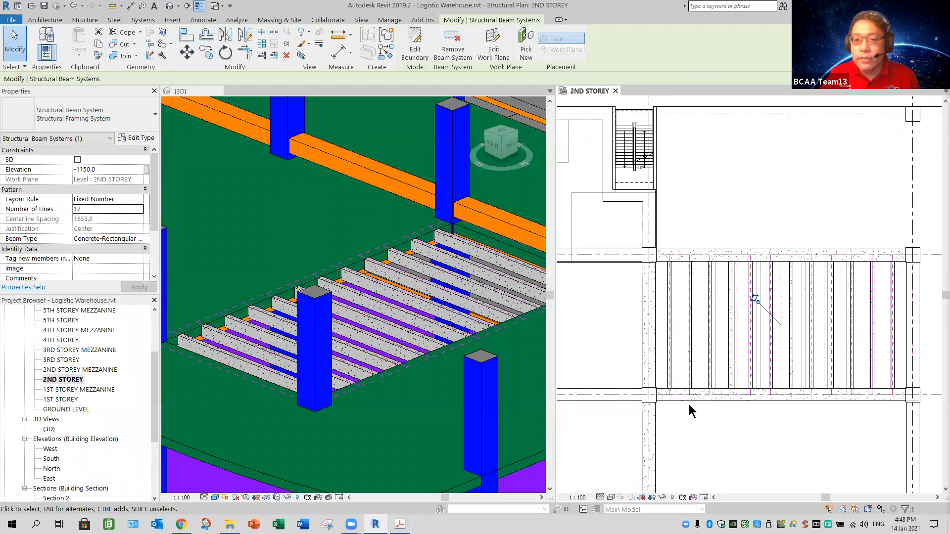
pyautogui.press('Escape')
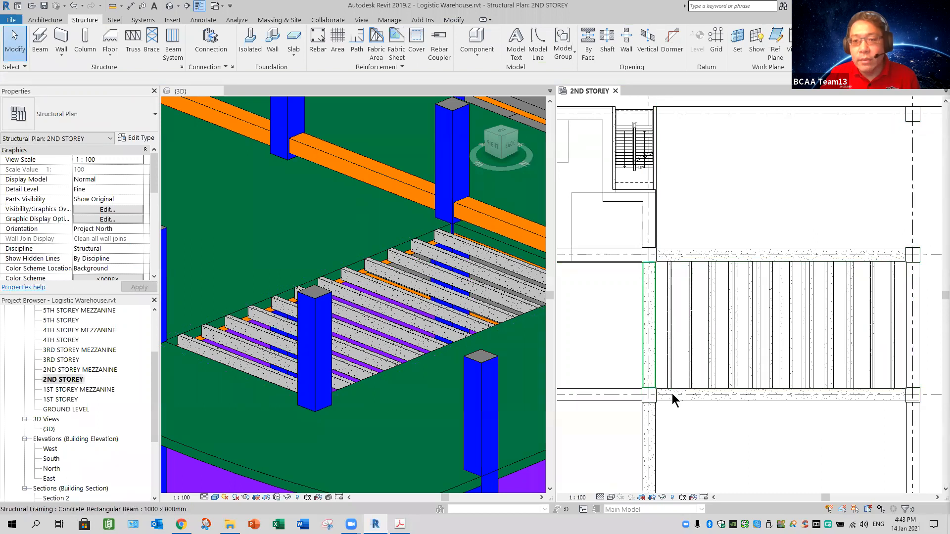
# Step: Select the trellis beam system in the plan and remove the system, keeping its individual beams in place
pyautogui.press('Tab')
pyautogui.press('Tab')
pyautogui.press('Tab')
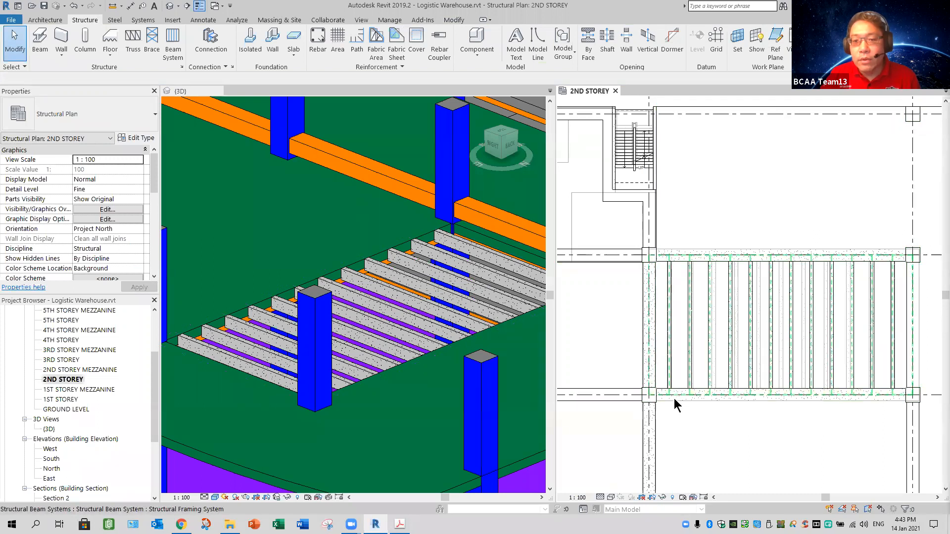
pyautogui.click(512, 109)
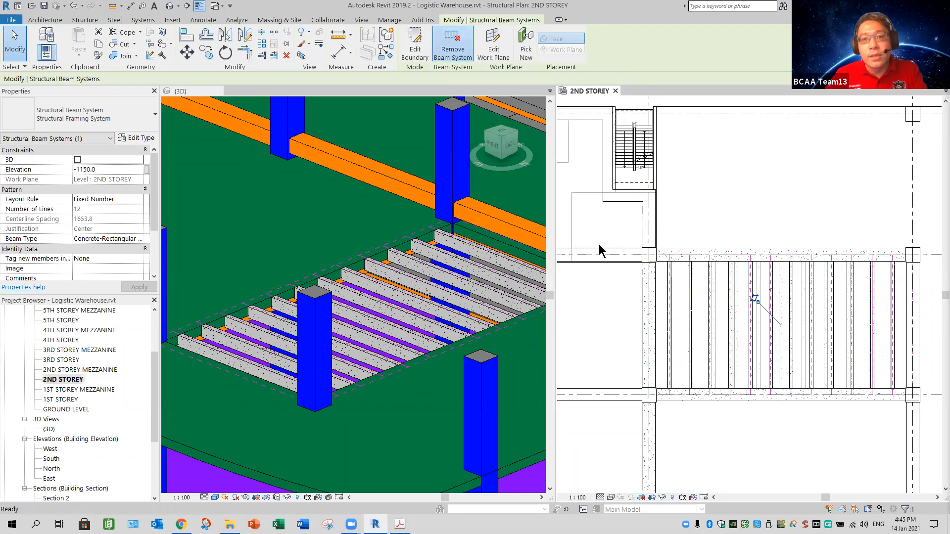
pyautogui.click(453, 52)
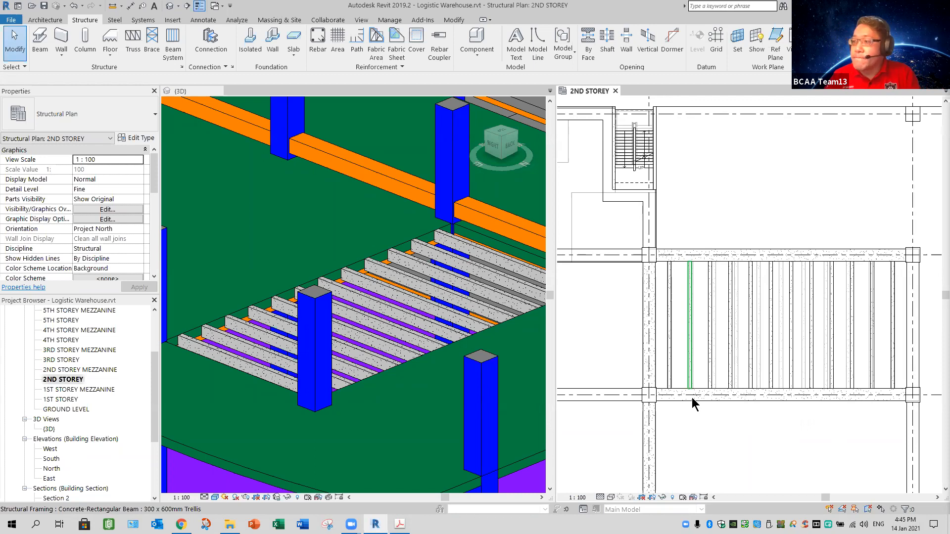
pyautogui.click(396, 402)
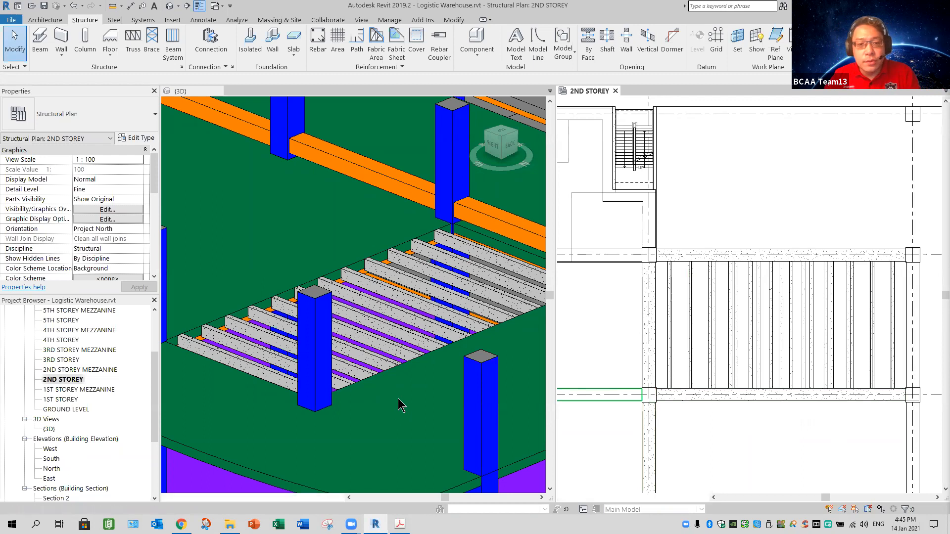
pyautogui.scroll(-2, 401, 401)
pyautogui.keyDown('shift'); pyautogui.moveTo(403, 403); pyautogui.dragTo(251, 349, button='middle'); pyautogui.keyUp('shift')
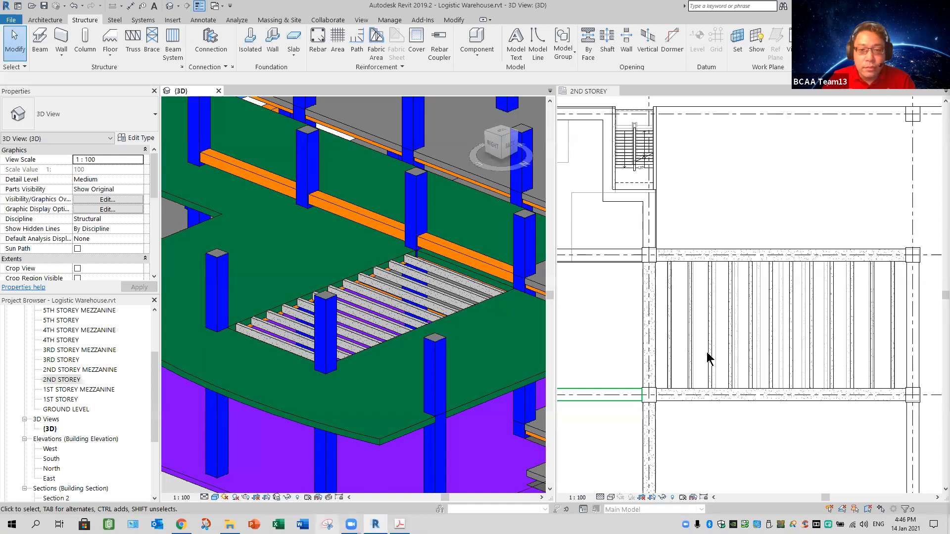
# Step: Switch to Snipping Tool, capture the online meeting's participant gallery, and start saving the snip
pyautogui.click(327, 525)
pyautogui.click(423, 347)
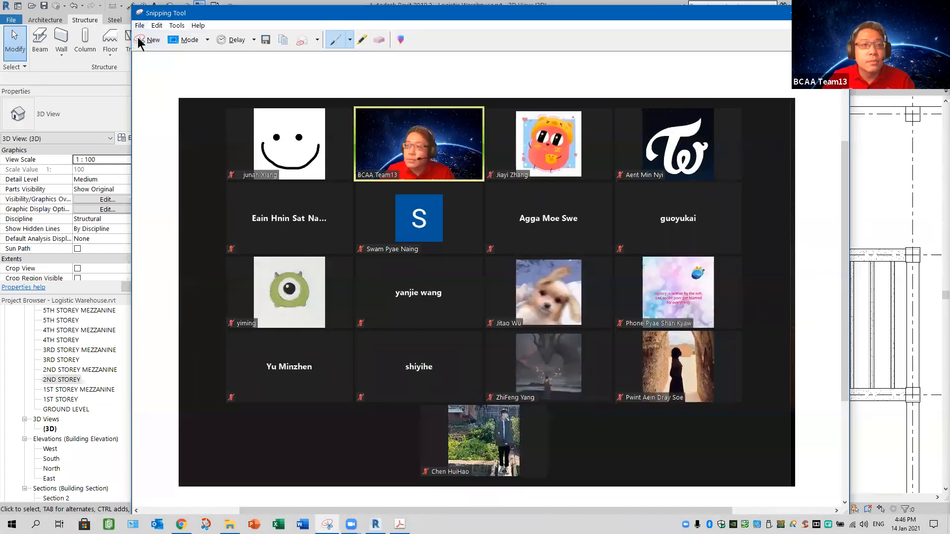
pyautogui.click(139, 26)
pyautogui.click(158, 49)
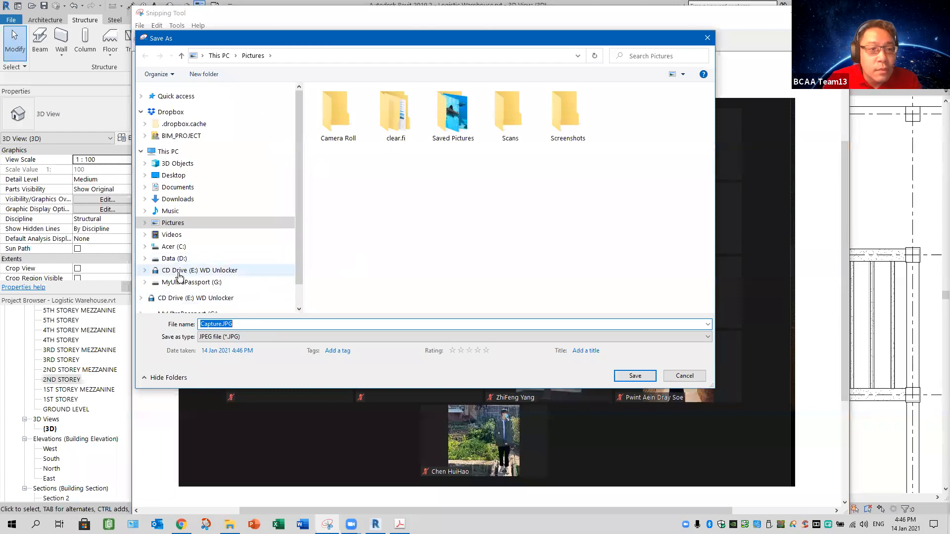
# Step: Set the save location to the WK10_14012021 folder under D:, BCA Academy, Students, October Semester 2020, FT_BIM for Structure, 202CEA1_201DEA2, Attendance
pyautogui.click(240, 257)
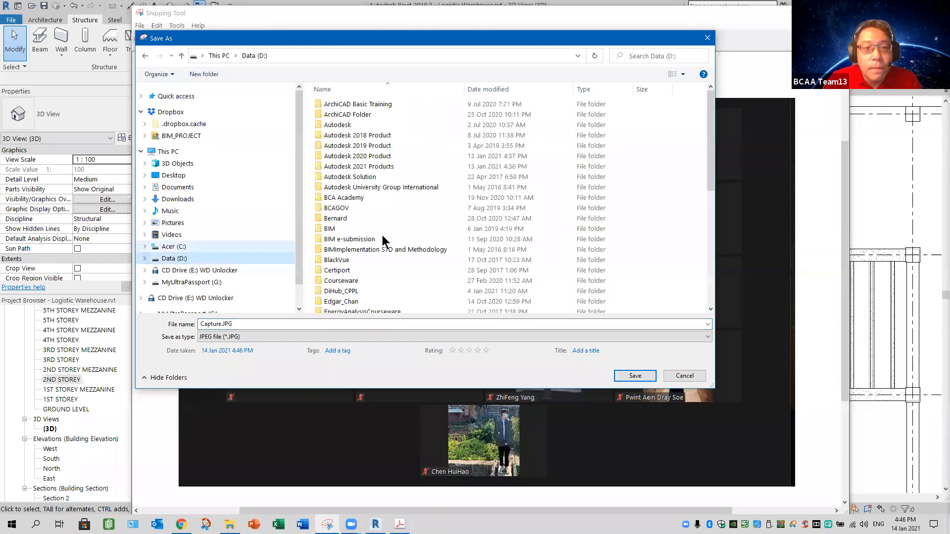
pyautogui.doubleClick(352, 197)
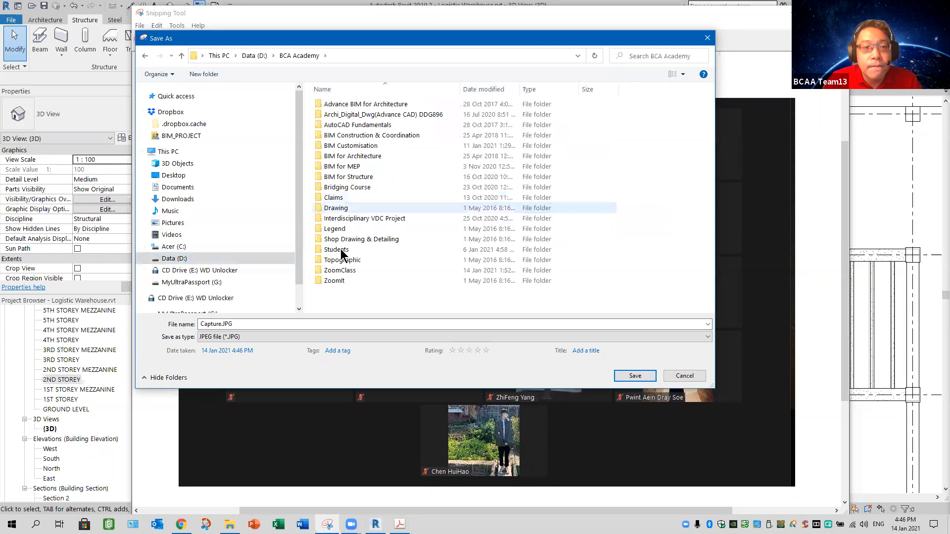
pyautogui.doubleClick(340, 249)
pyautogui.doubleClick(347, 105)
pyautogui.doubleClick(354, 124)
pyautogui.doubleClick(351, 106)
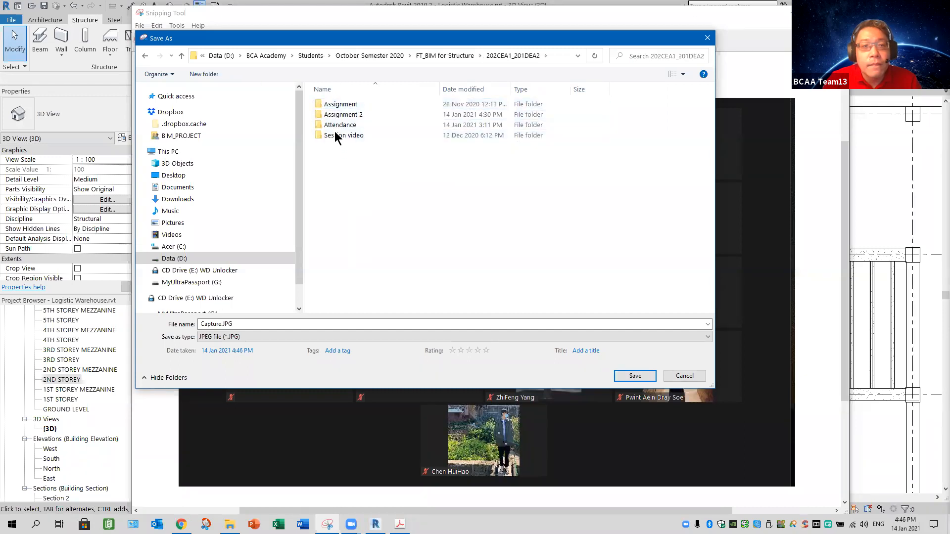
pyautogui.click(336, 127)
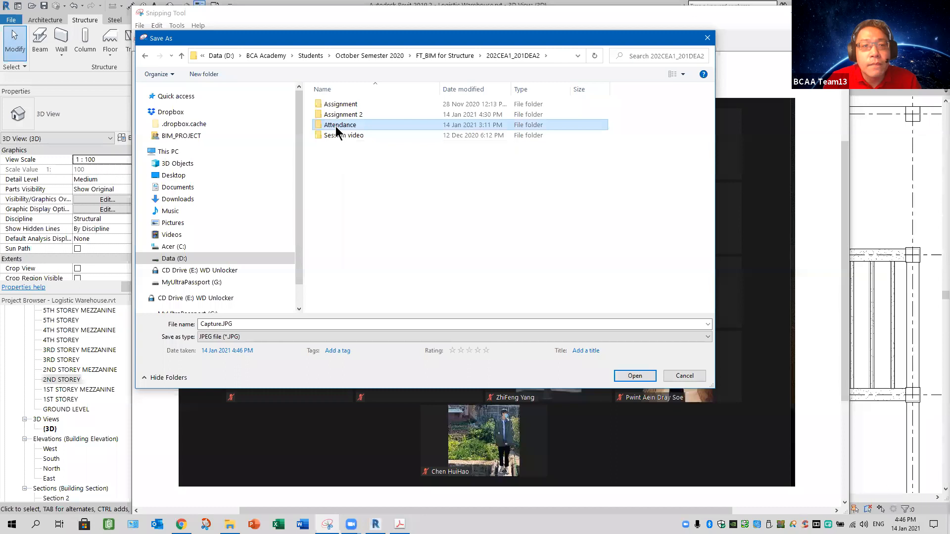
pyautogui.doubleClick(335, 126)
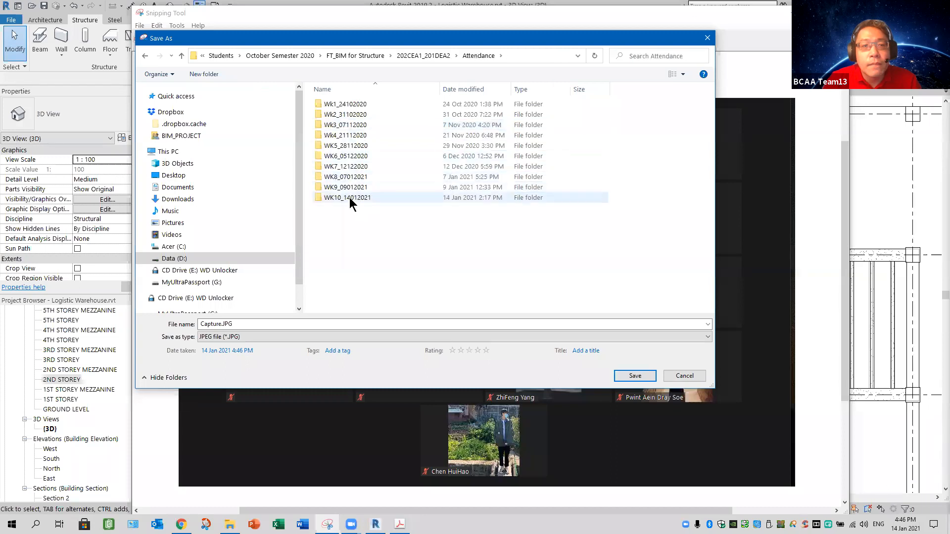
pyautogui.doubleClick(348, 199)
# Step: Save the snip as the JPEG file Attendance@1645 and close Snipping Tool
pyautogui.click(248, 326)
pyautogui.doubleClick(248, 325)
pyautogui.write('A')
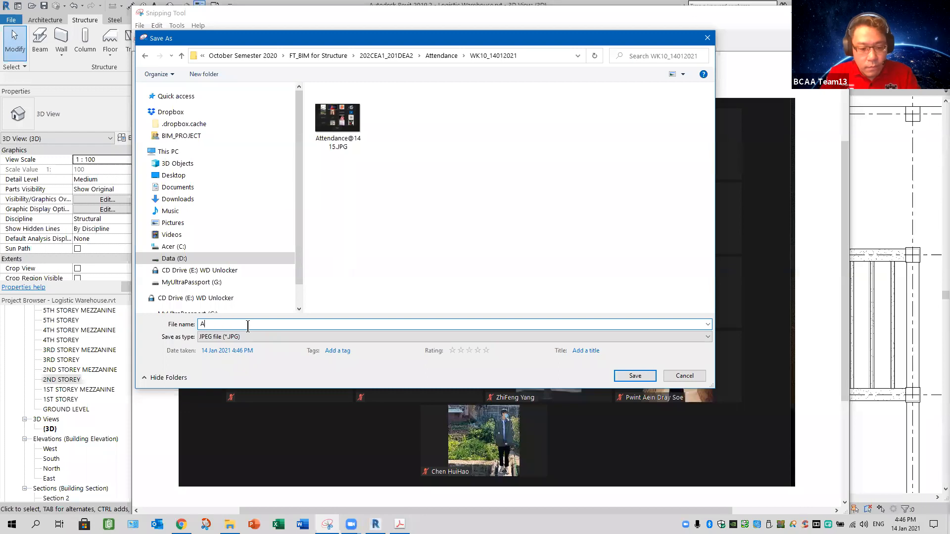
pyautogui.write('ttend')
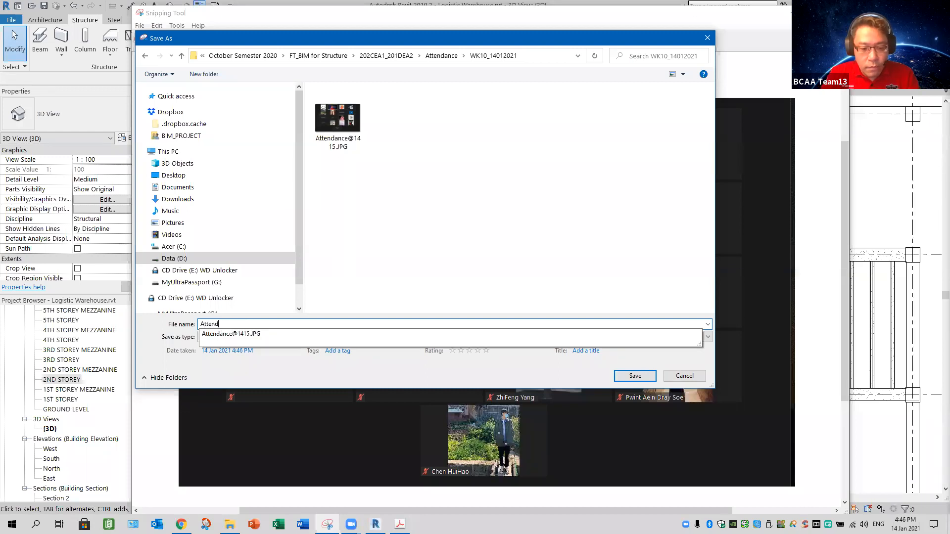
pyautogui.write('ance')
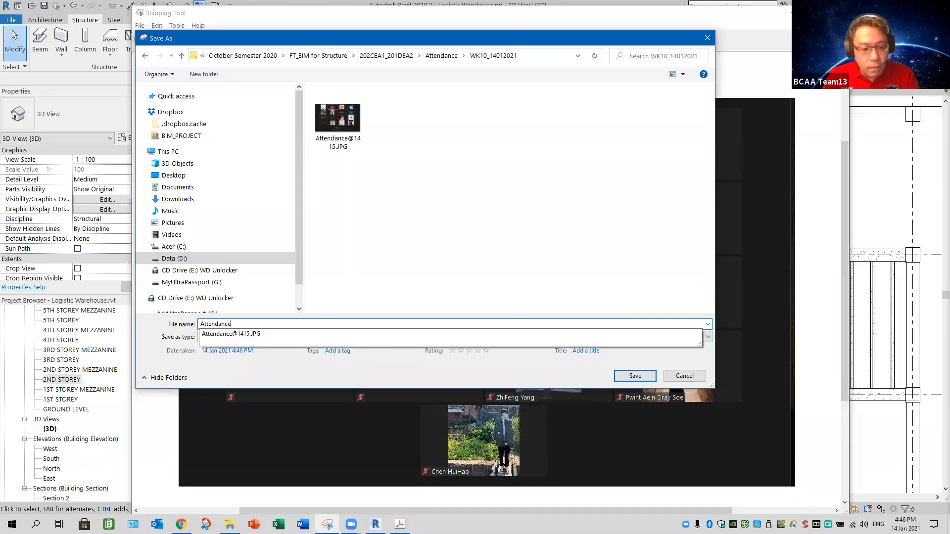
pyautogui.write('@16')
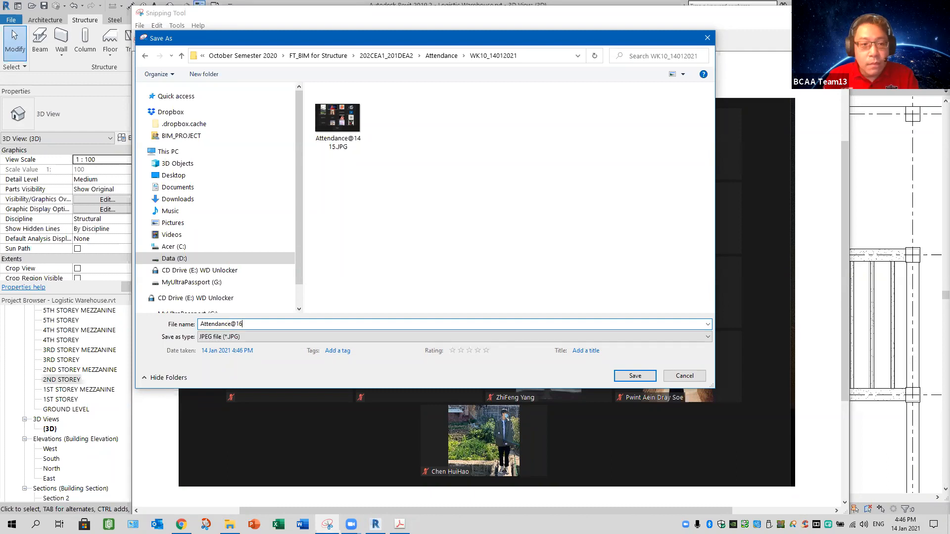
pyautogui.write('45')
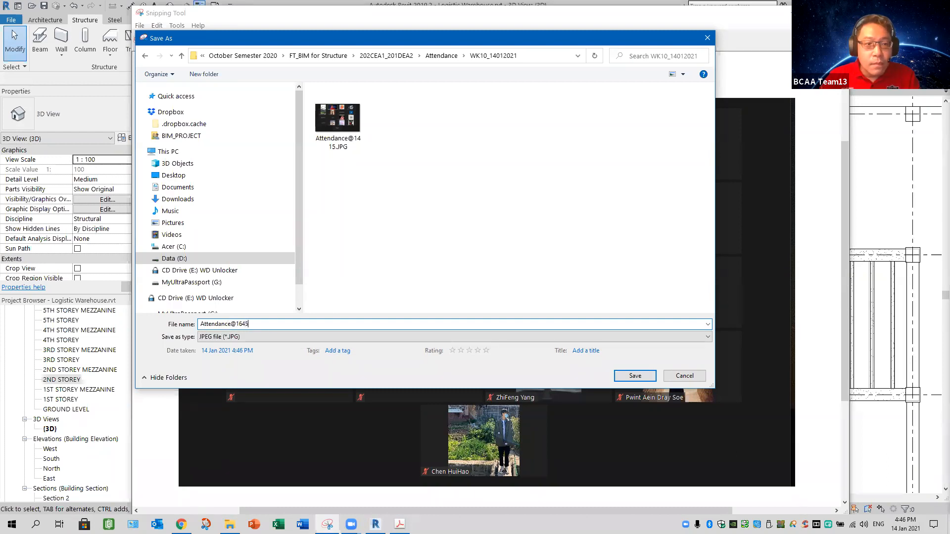
pyautogui.click(639, 380)
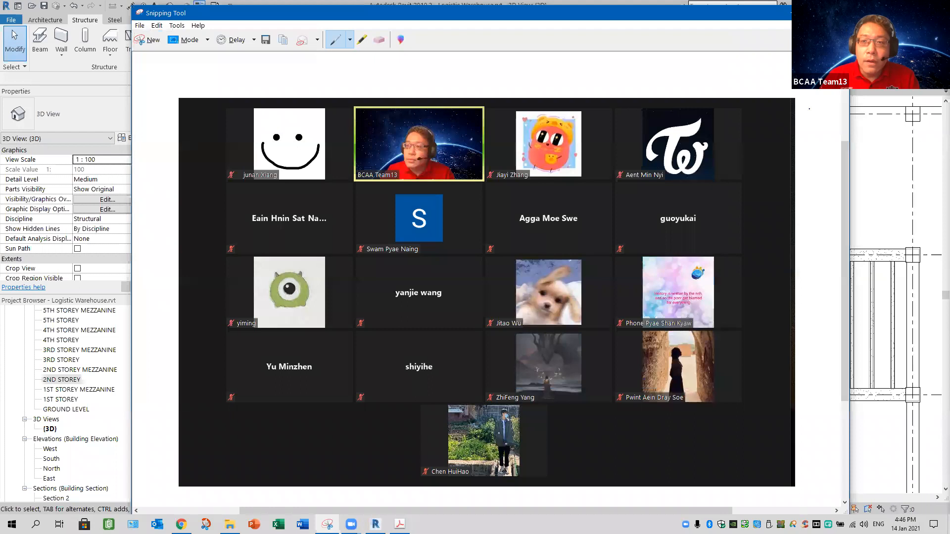
pyautogui.click(838, 13)
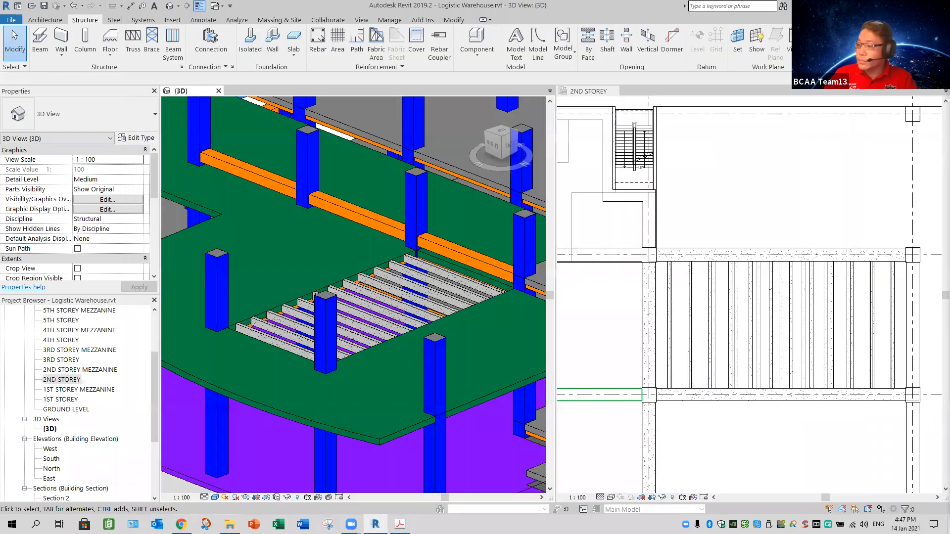